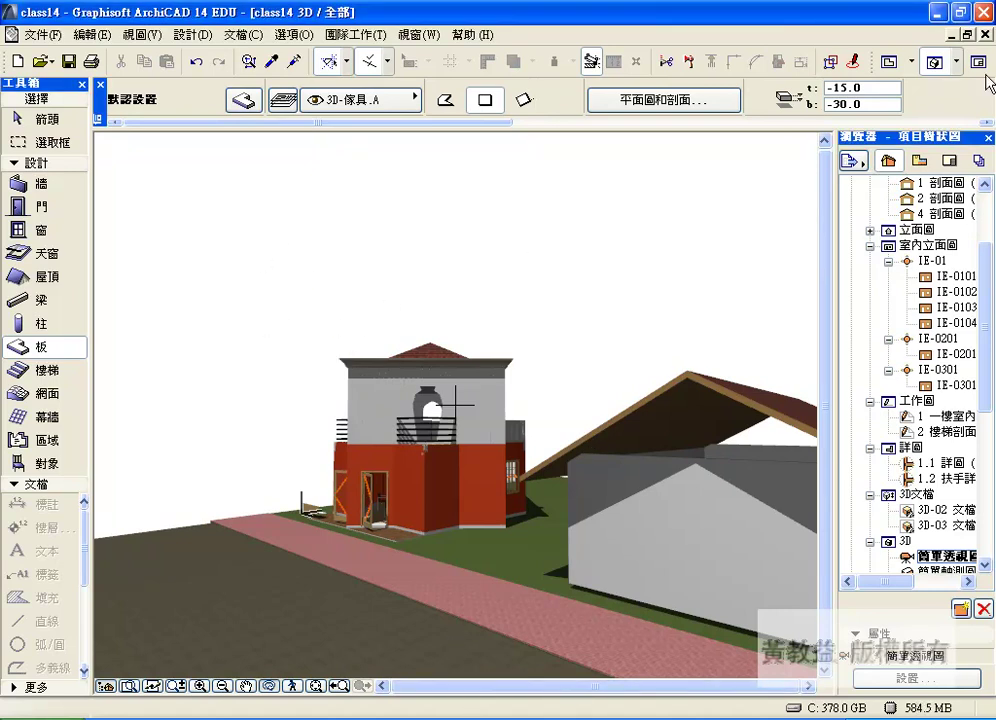
Return to the floor plan, then close ArchiCAD and save the changes to the class14 project
key(F2)
key(alt+F4)
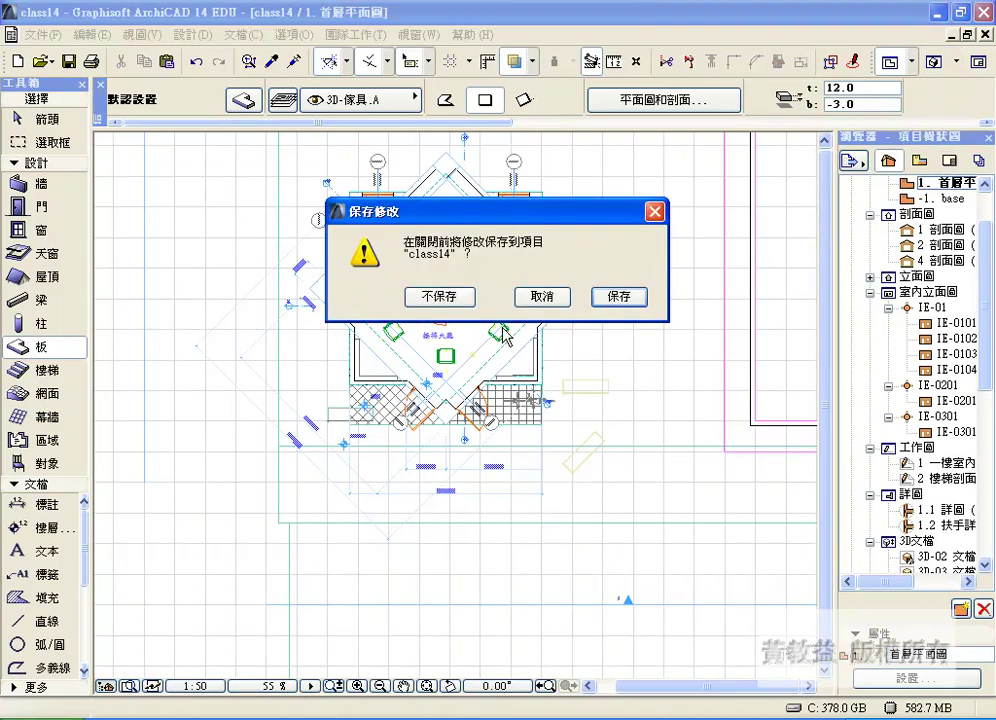
click(620, 296)
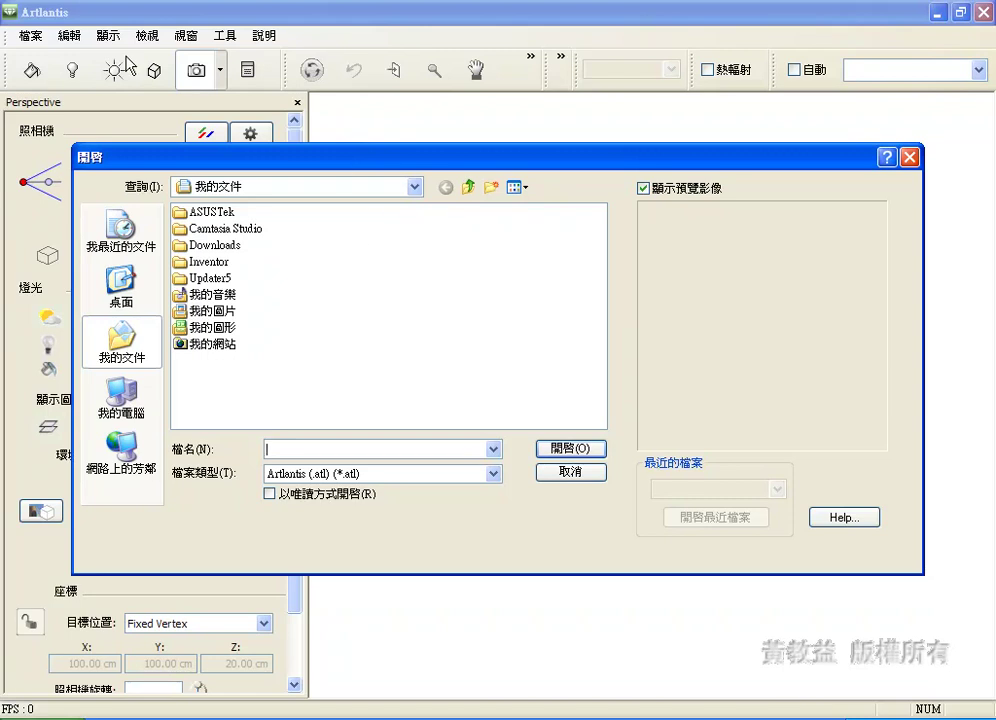
In Artlantis, open the class14 Artlantis (.atl) file from the desktop
drag(277, 152, 285, 93)
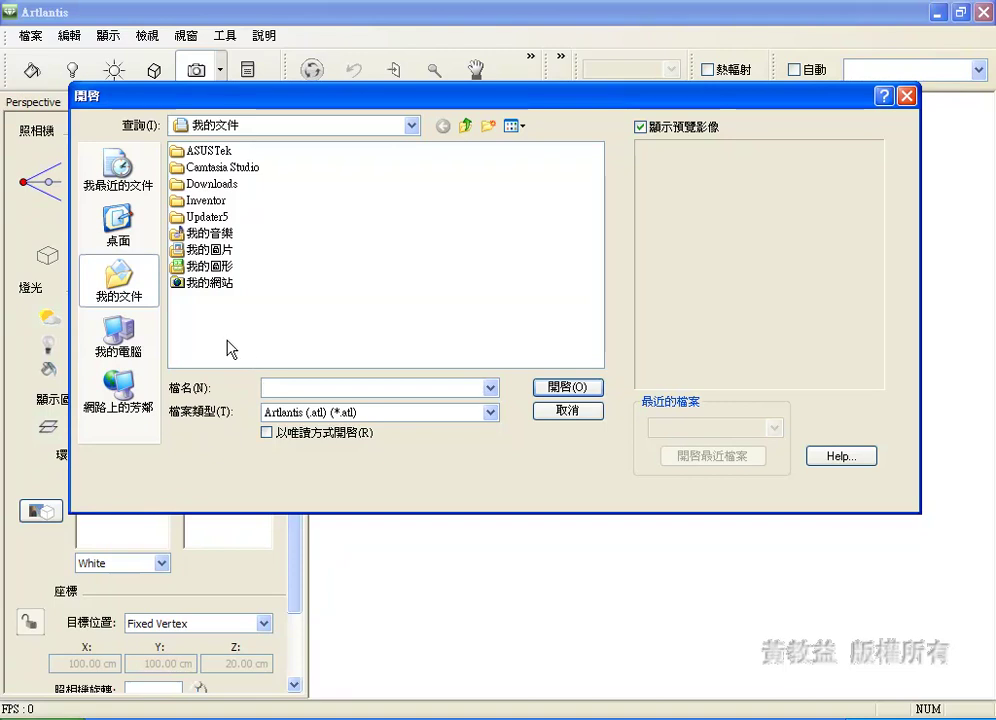
click(113, 248)
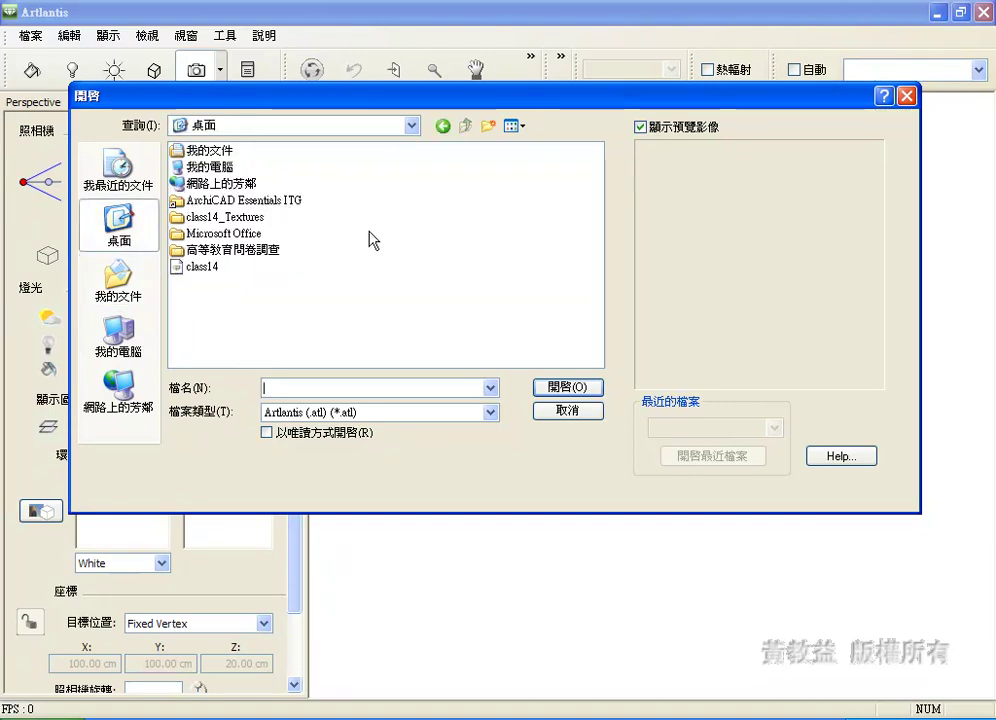
click(205, 268)
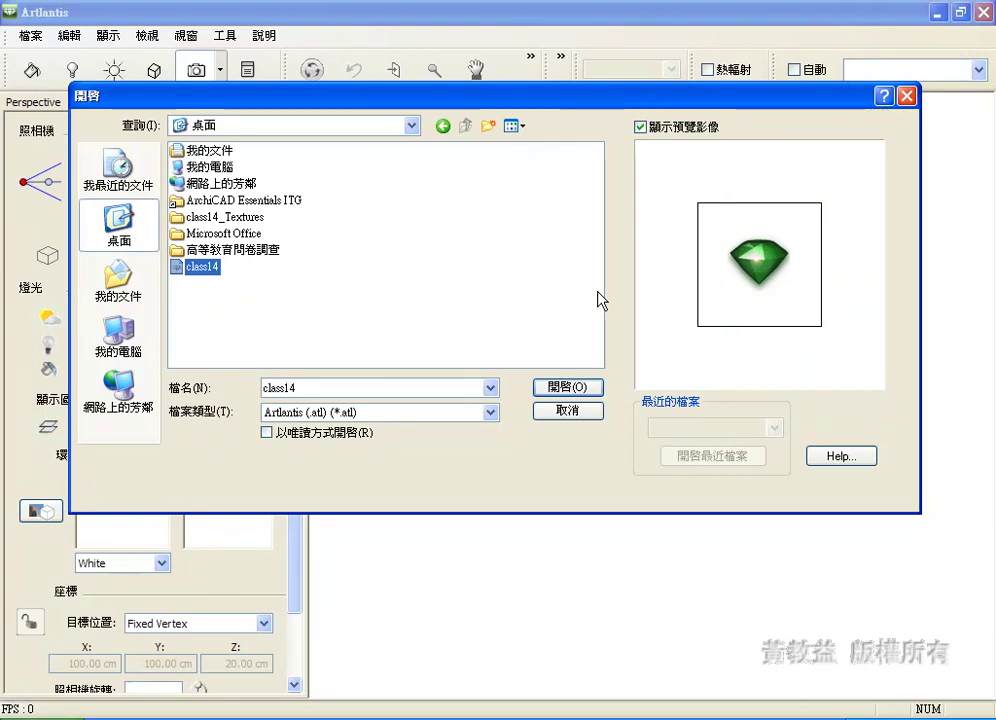
click(486, 414)
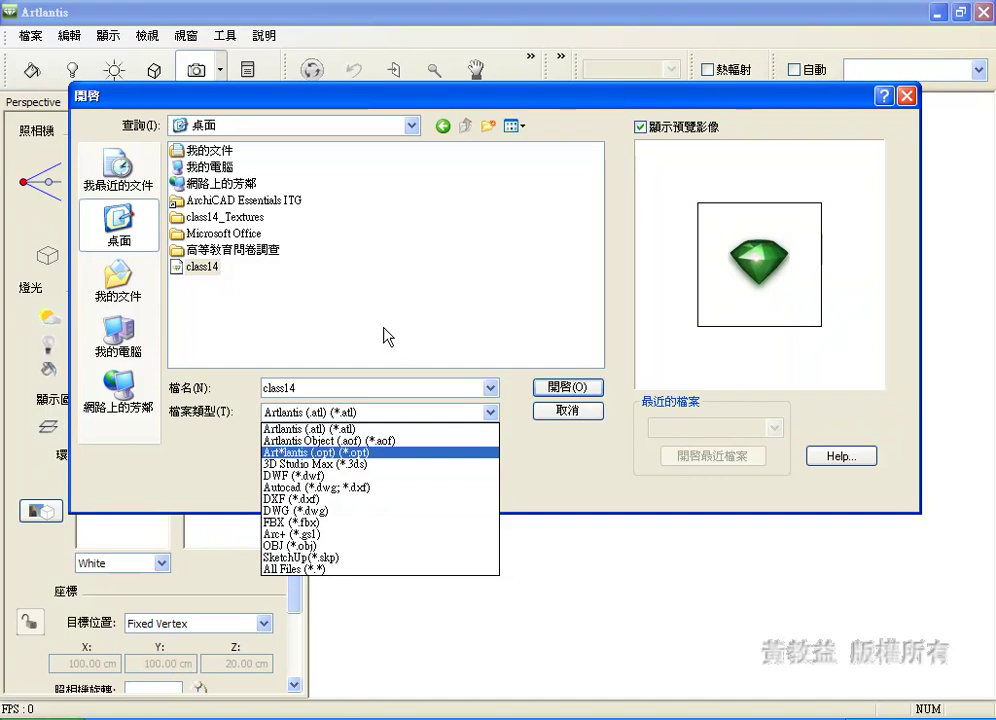
click(566, 476)
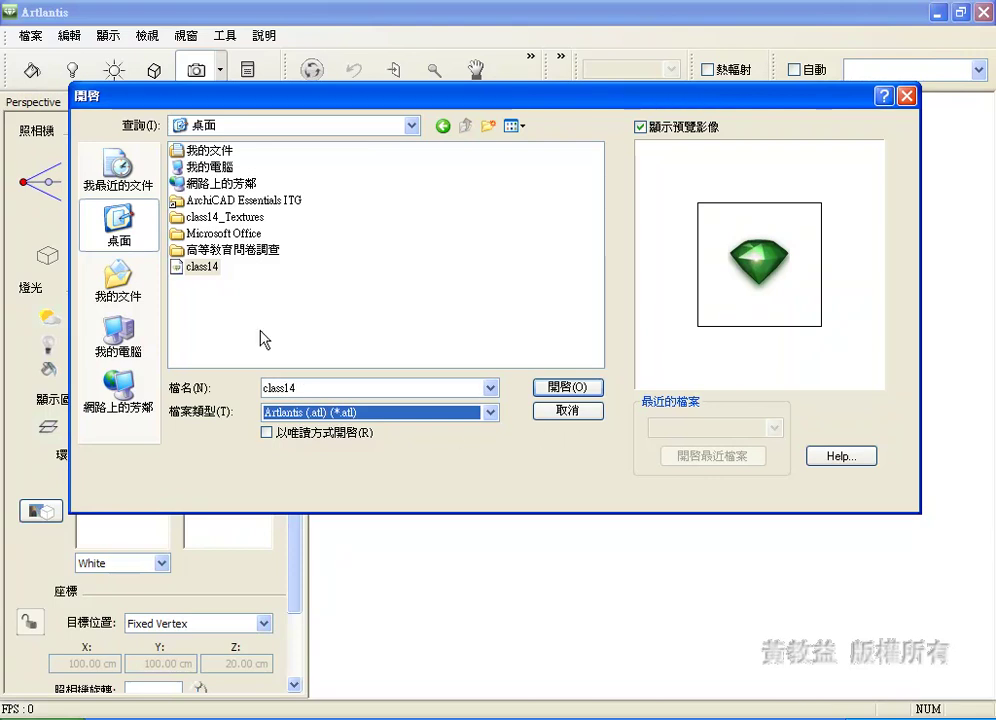
click(552, 388)
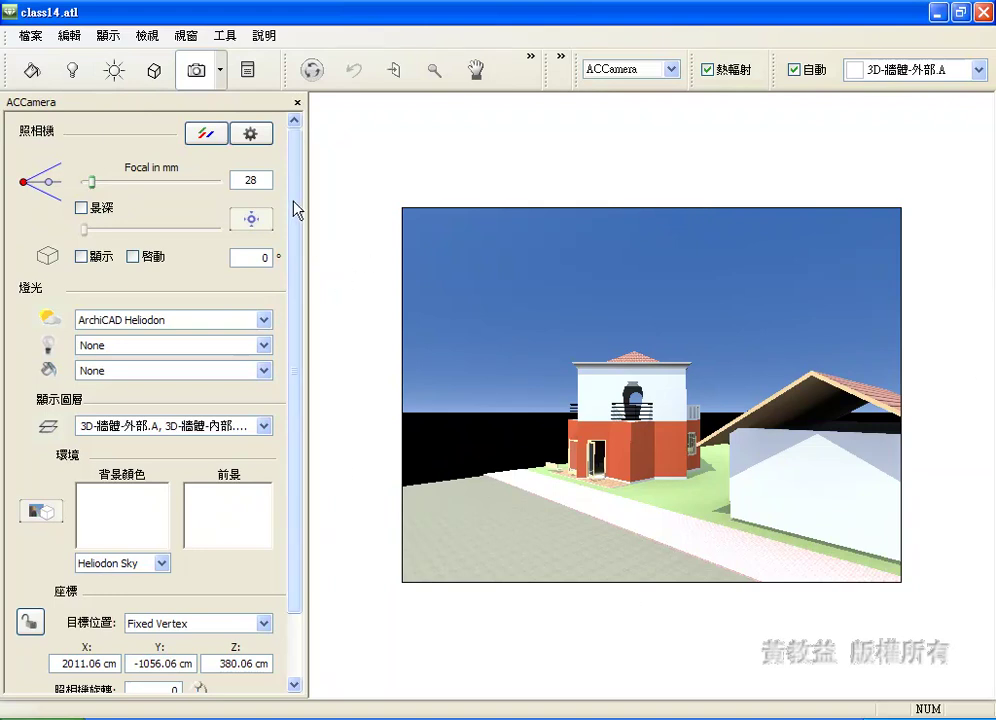
click(220, 70)
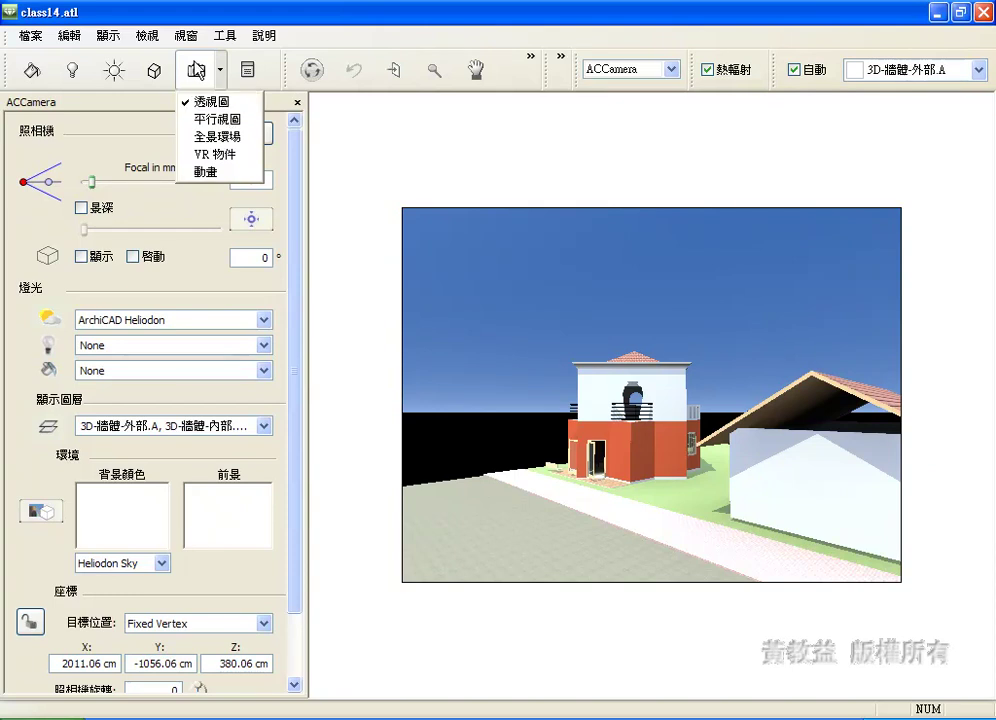
click(198, 72)
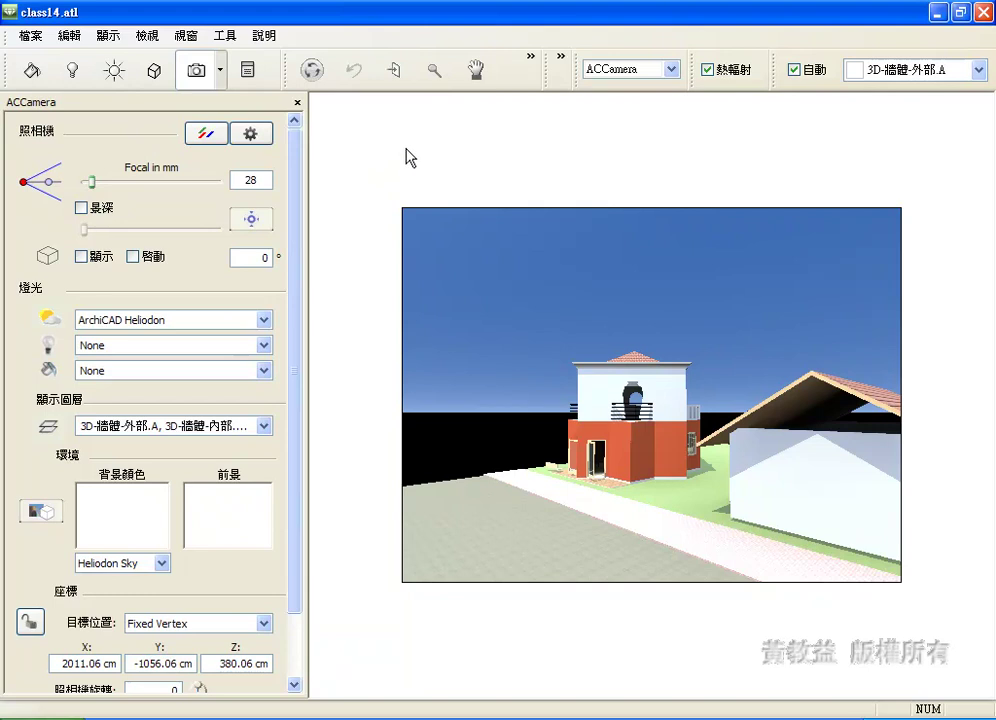
Open the city selection for the ArchiCAD Heliodon sunlight and pick Manila on the world map
click(115, 72)
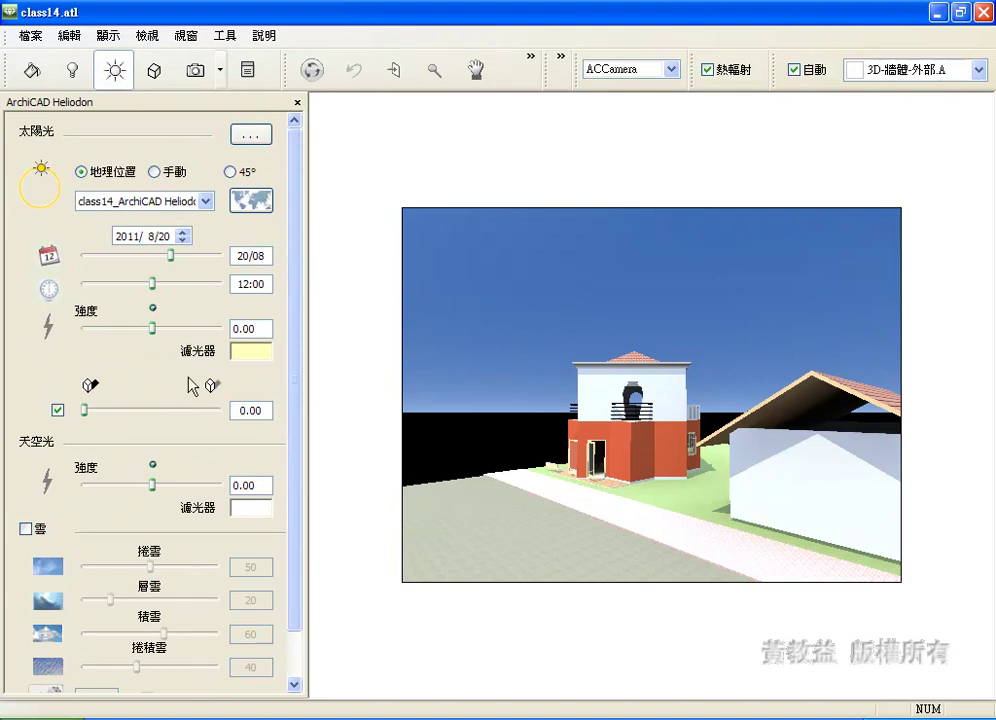
click(257, 207)
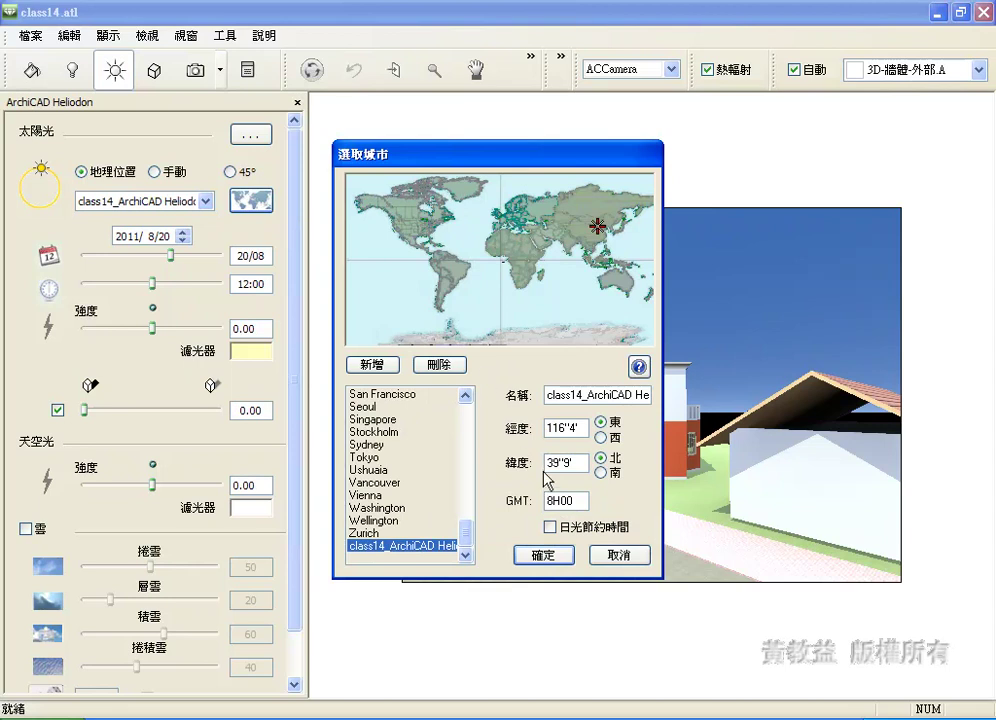
mouse_move(468, 534)
mouse_down()
mouse_move(466, 516)
mouse_move(469, 534)
mouse_up()
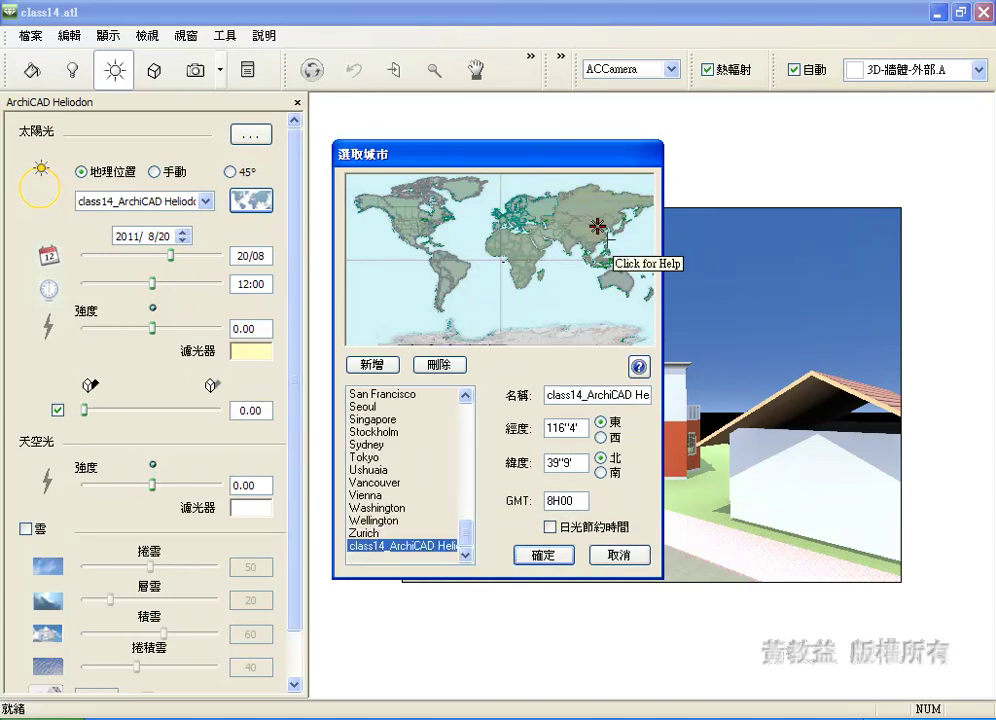
click(601, 244)
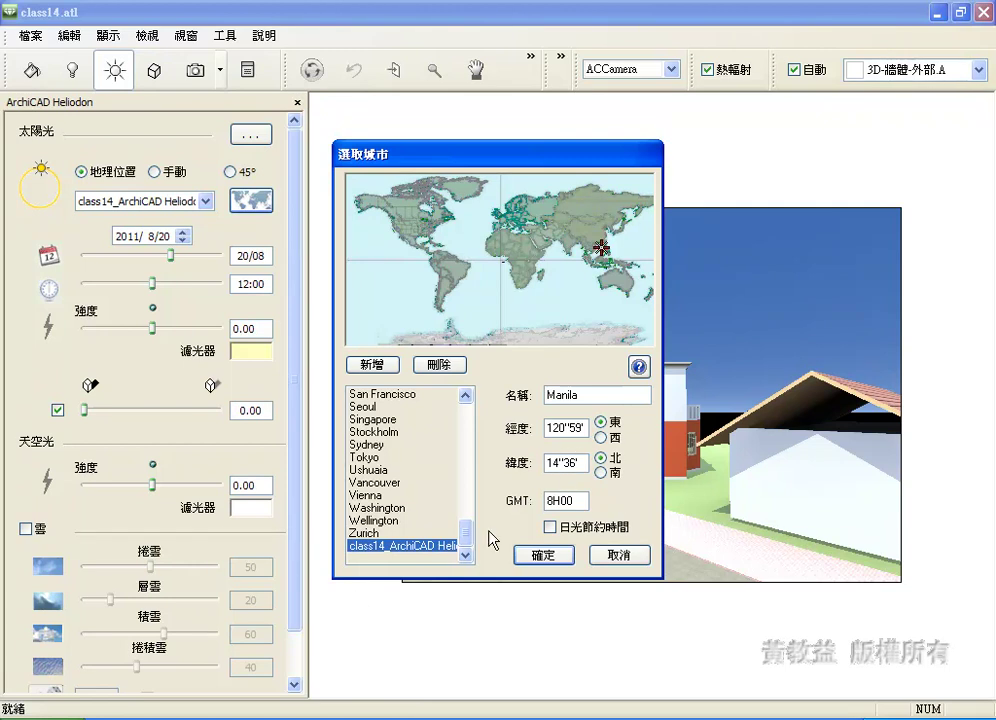
click(330, 712)
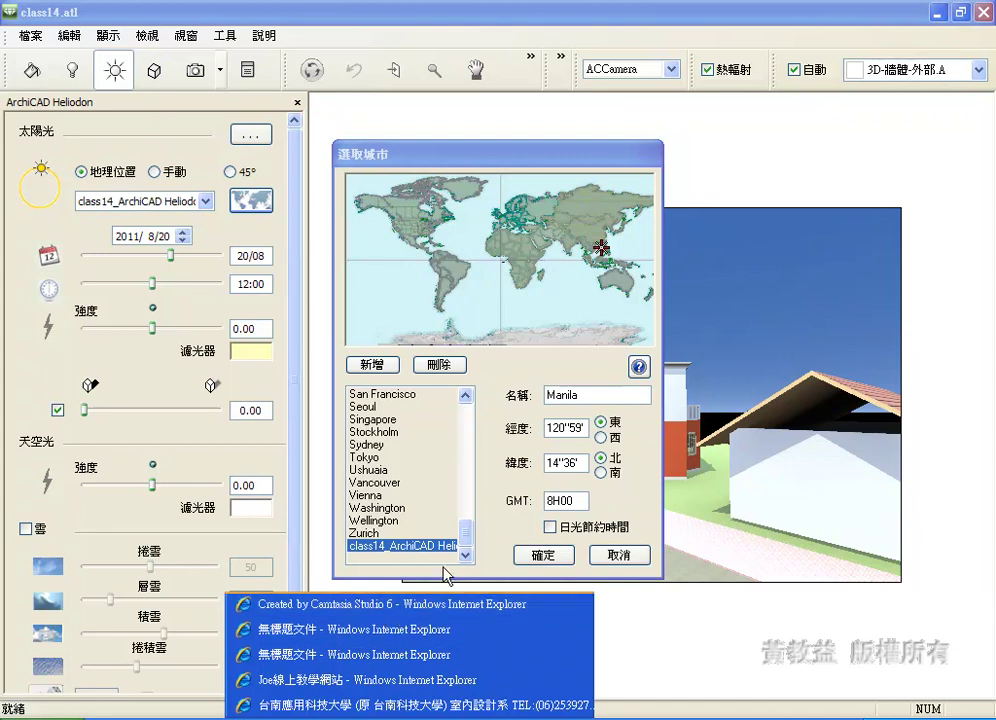
click(372, 631)
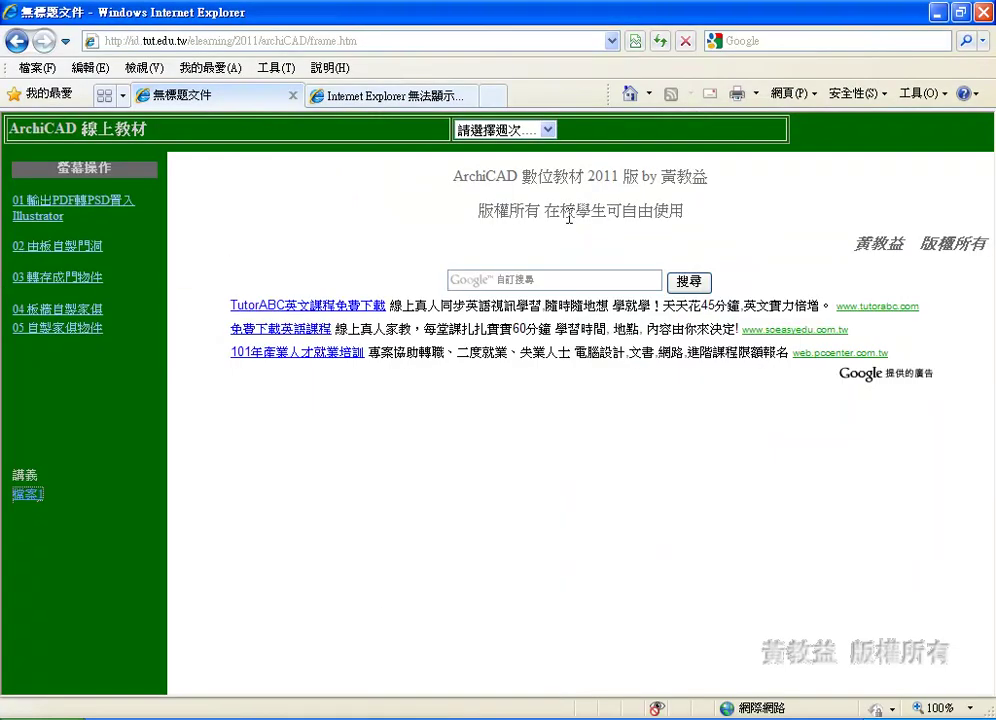
click(450, 100)
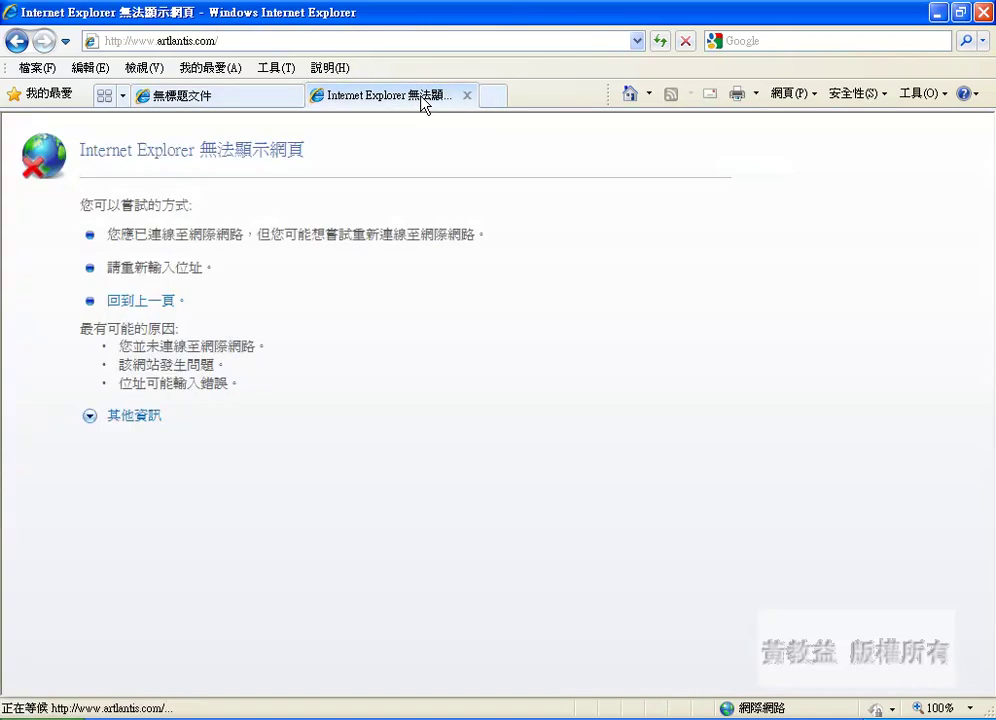
click(194, 44)
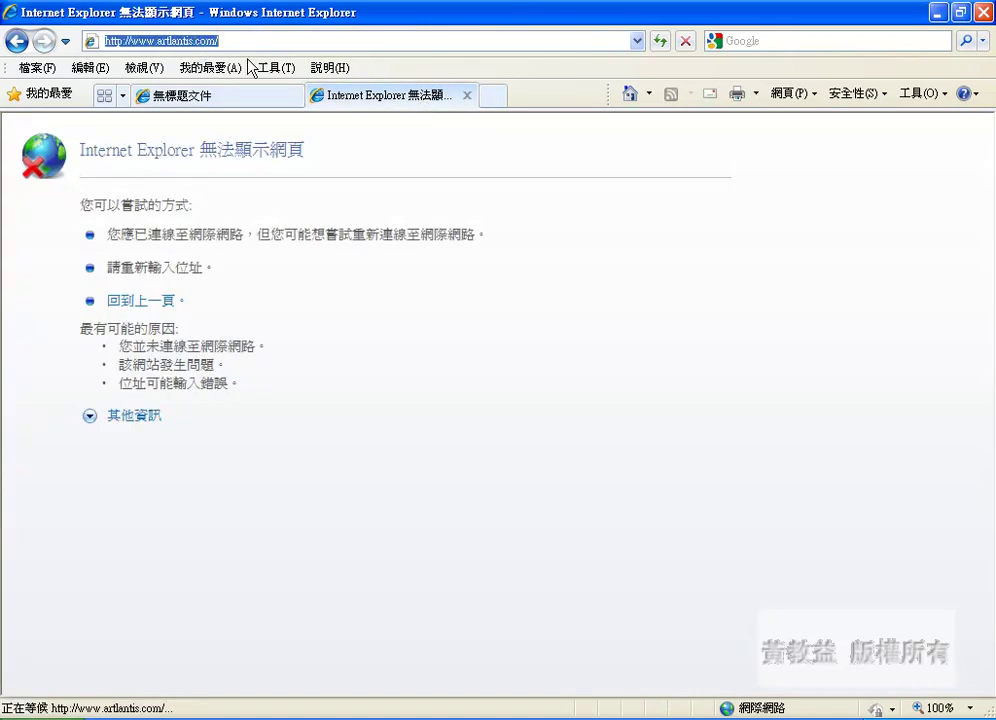
text(www.goog)
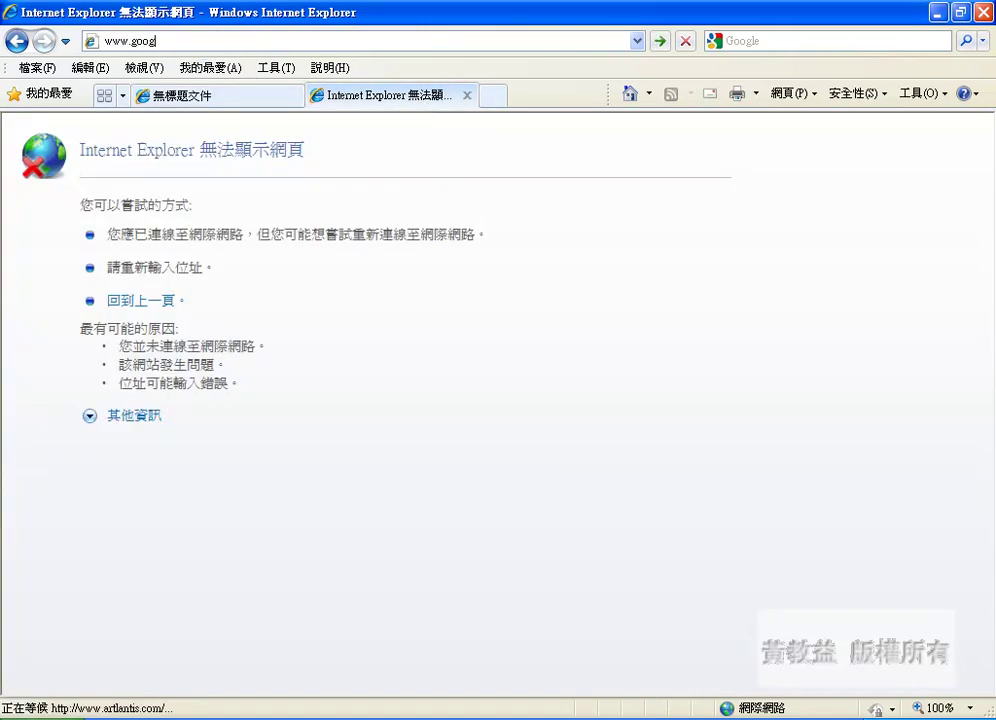
text(le.com.tw)
key(Return)
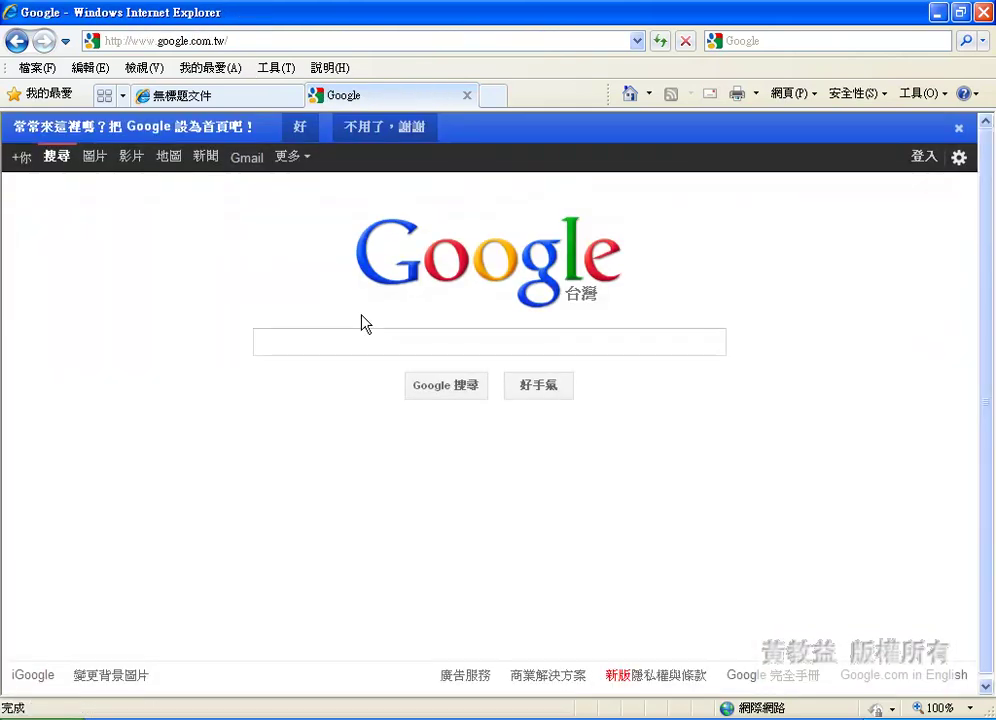
Search Google for 台南市經緯度 and highlight Tainan City's longitude and latitude in the first result
click(369, 338)
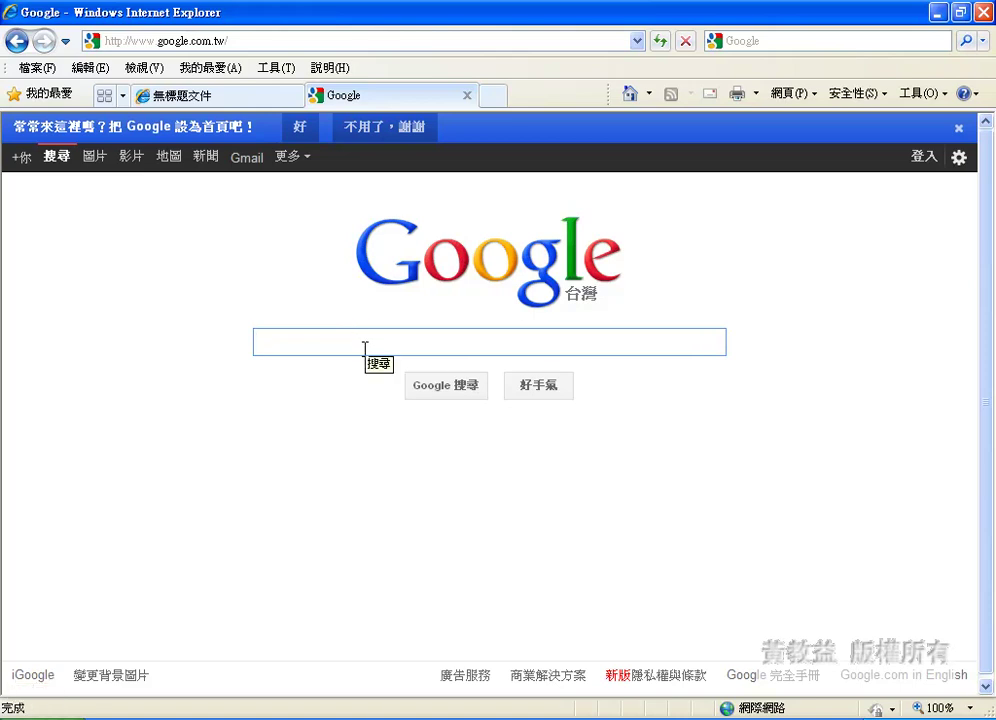
click(868, 714)
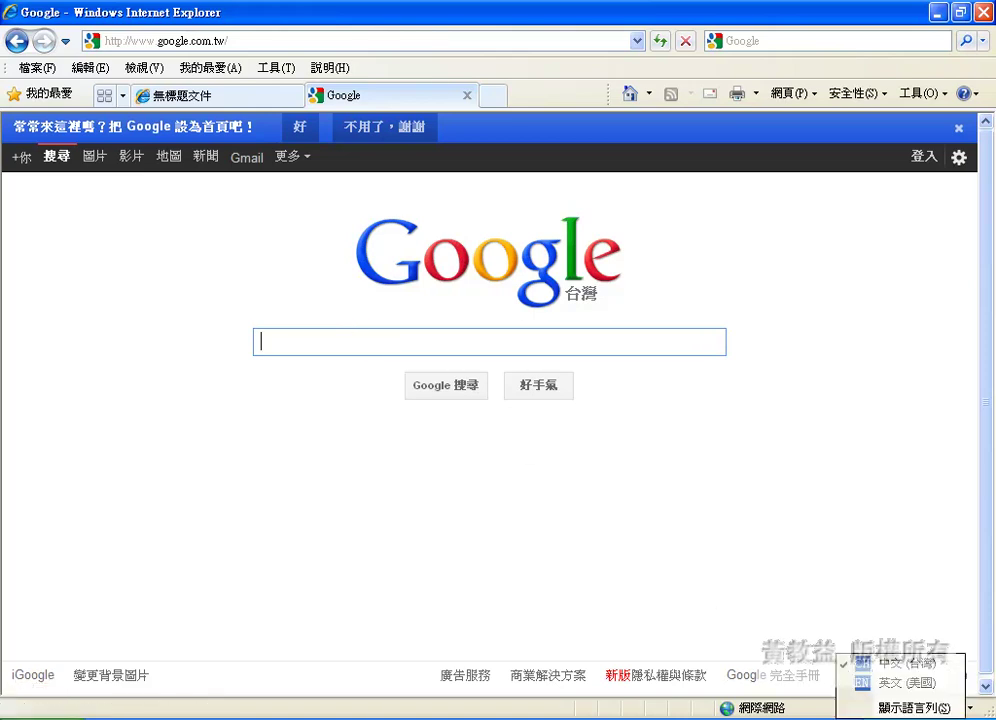
click(881, 684)
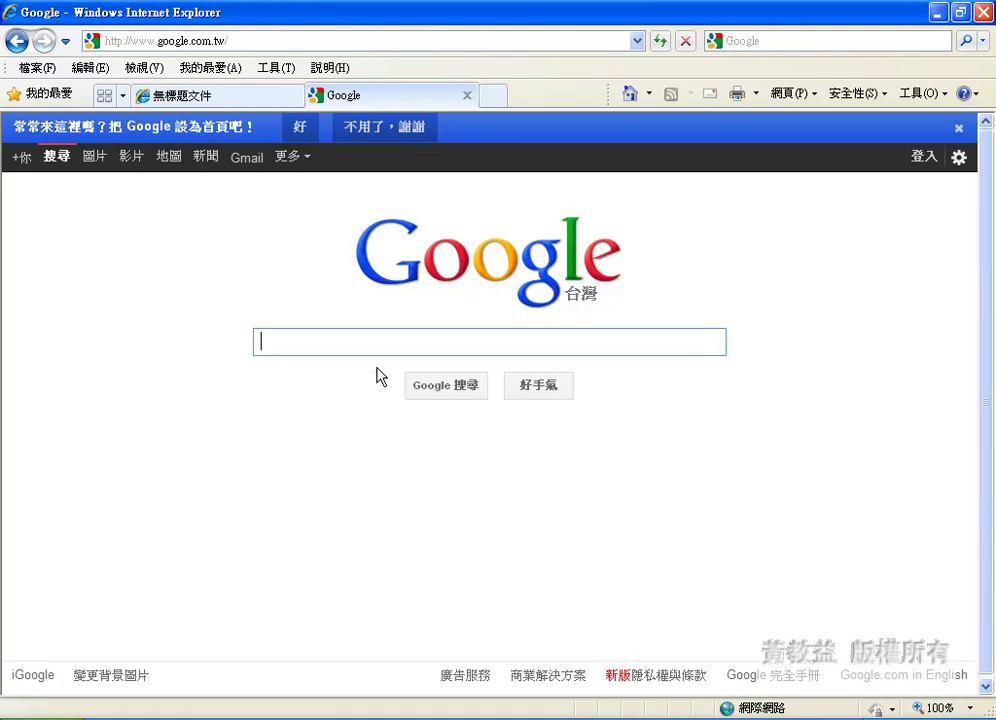
click(325, 337)
text(ior)
key(BackSpace)
key(BackSpace)
text(台南)
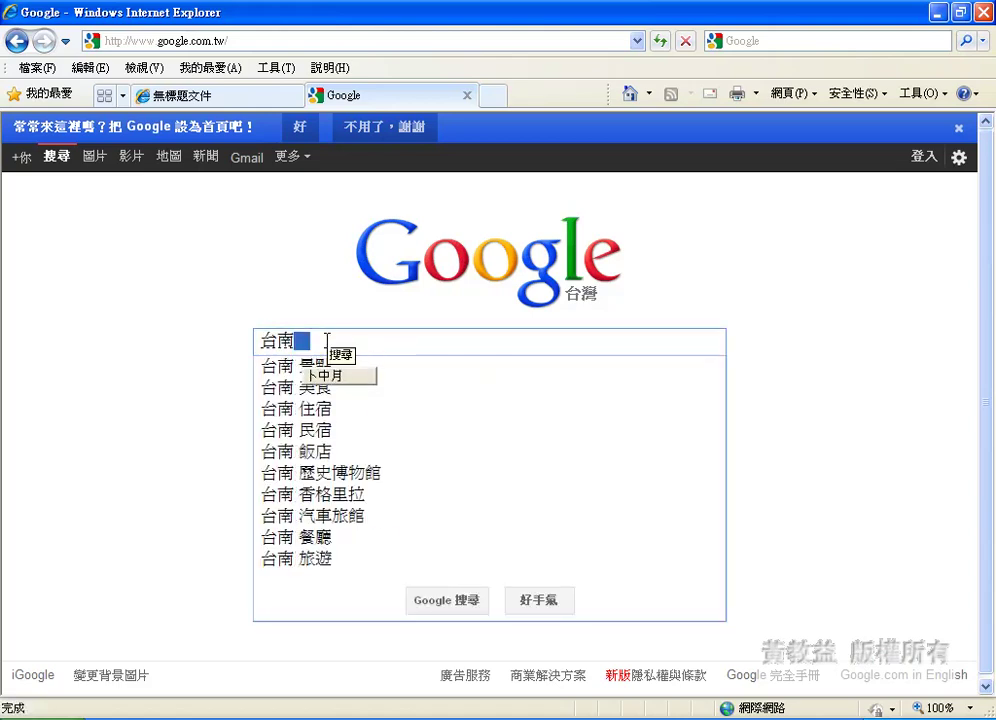
text(市經)
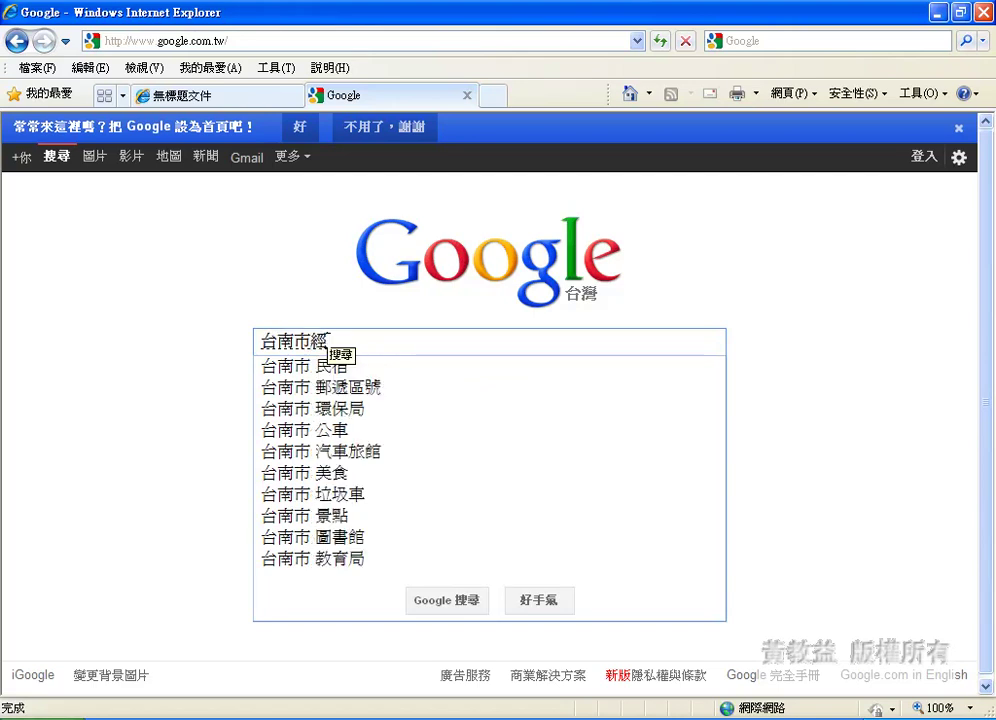
key(Down)
key(Down)
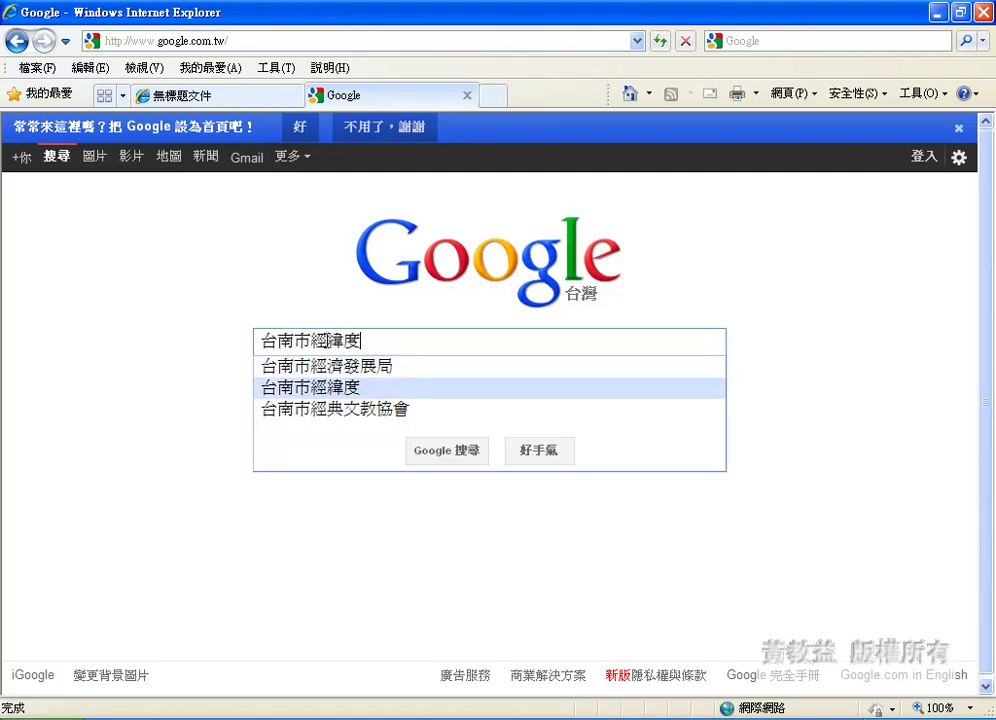
key(Return)
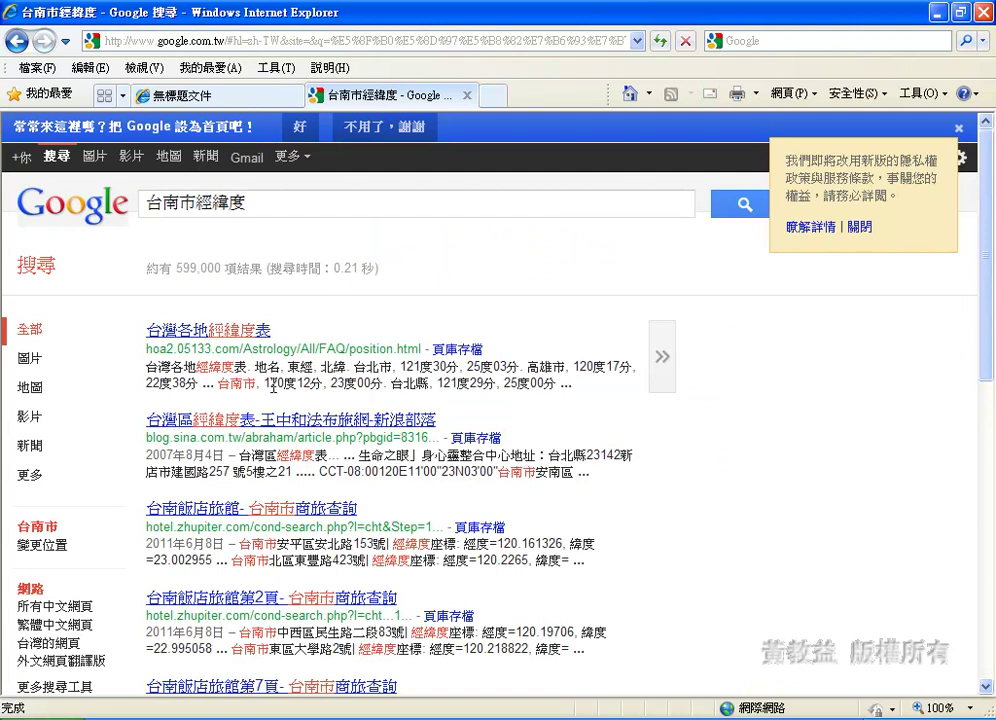
drag(264, 386, 372, 386)
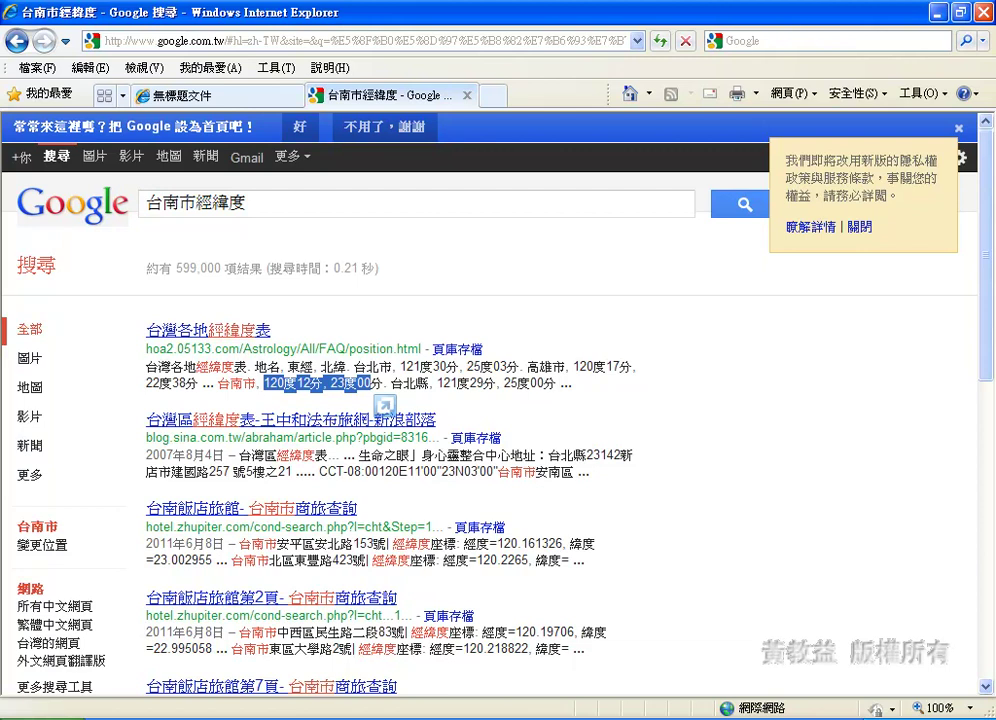
Back in Artlantis, set the selected city's longitude to 120"12' and its latitude to 23"00'
key(alt+Tab)
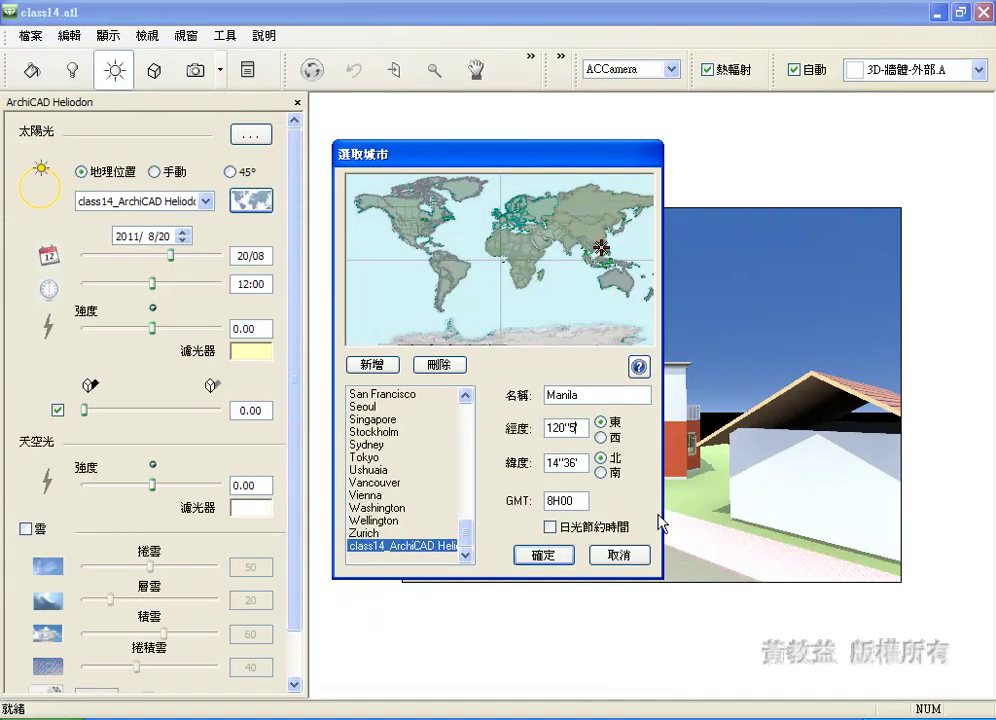
key(BackSpace)
text(12')
click(577, 463)
key(BackSpace)
key(BackSpace)
text(00')
click(557, 463)
key(BackSpace)
key(BackSpace)
text(23)
Rename the Manila city entry as Tainan and accept the city settings
drag(594, 397, 510, 403)
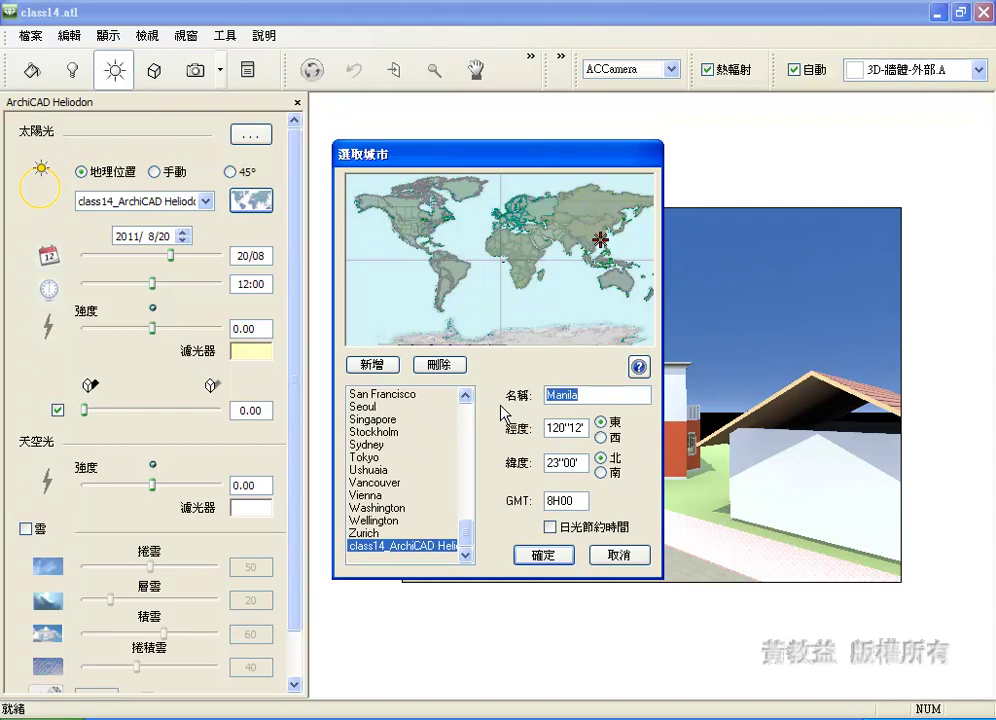
key(BackSpace)
text(Taina)
click(540, 553)
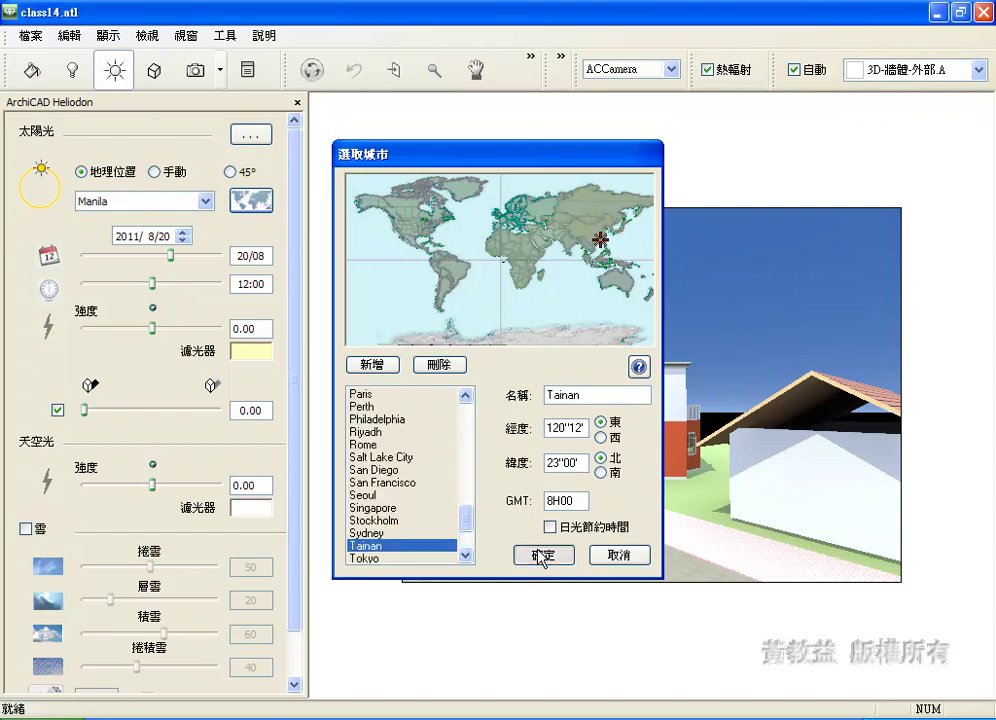
Choose Tainan as the sunlight's geographic location and check its entry in the city selection
click(205, 203)
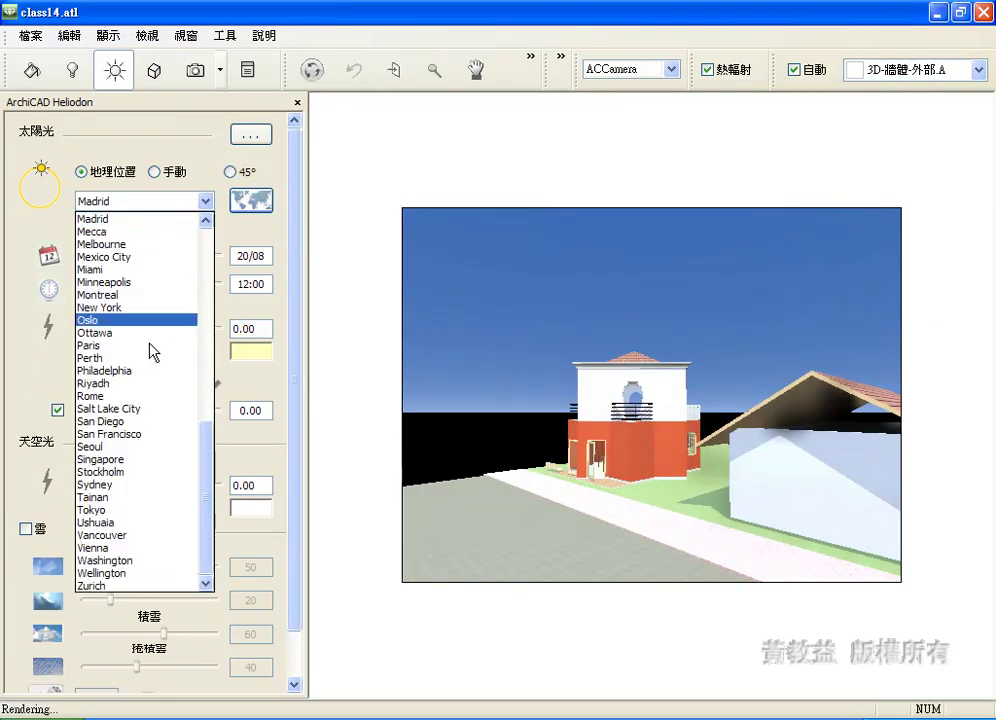
click(133, 502)
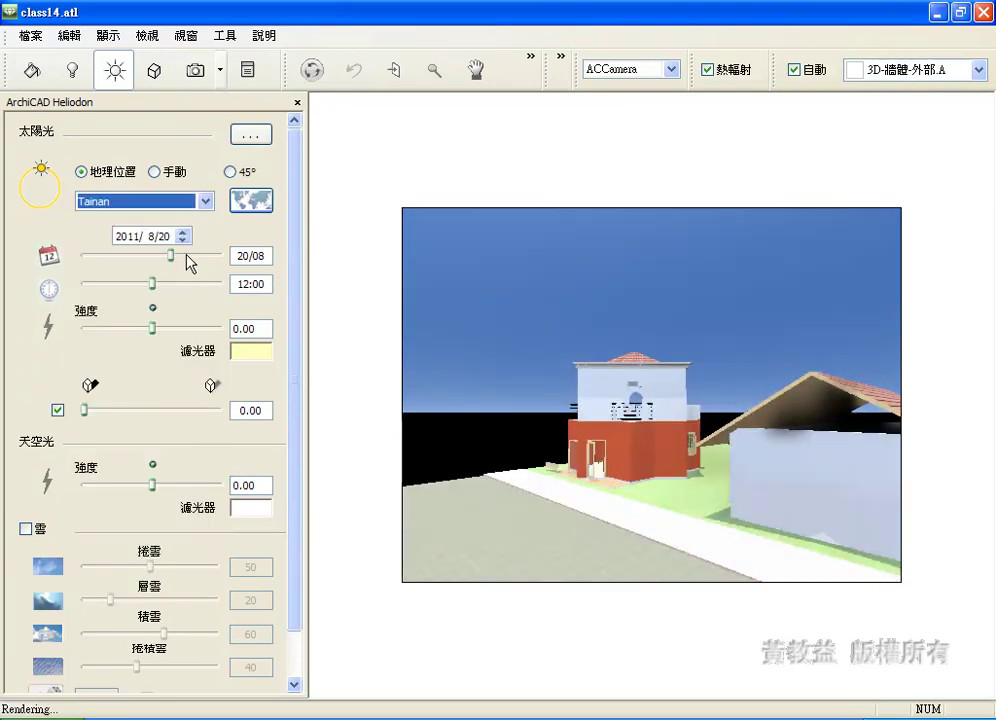
click(251, 200)
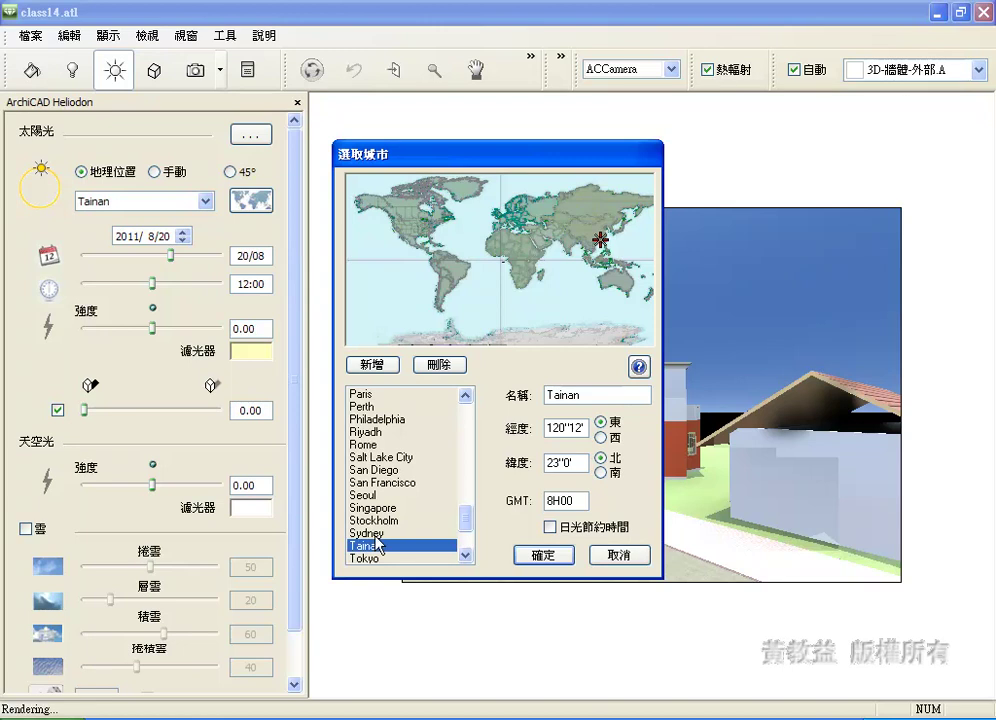
click(542, 555)
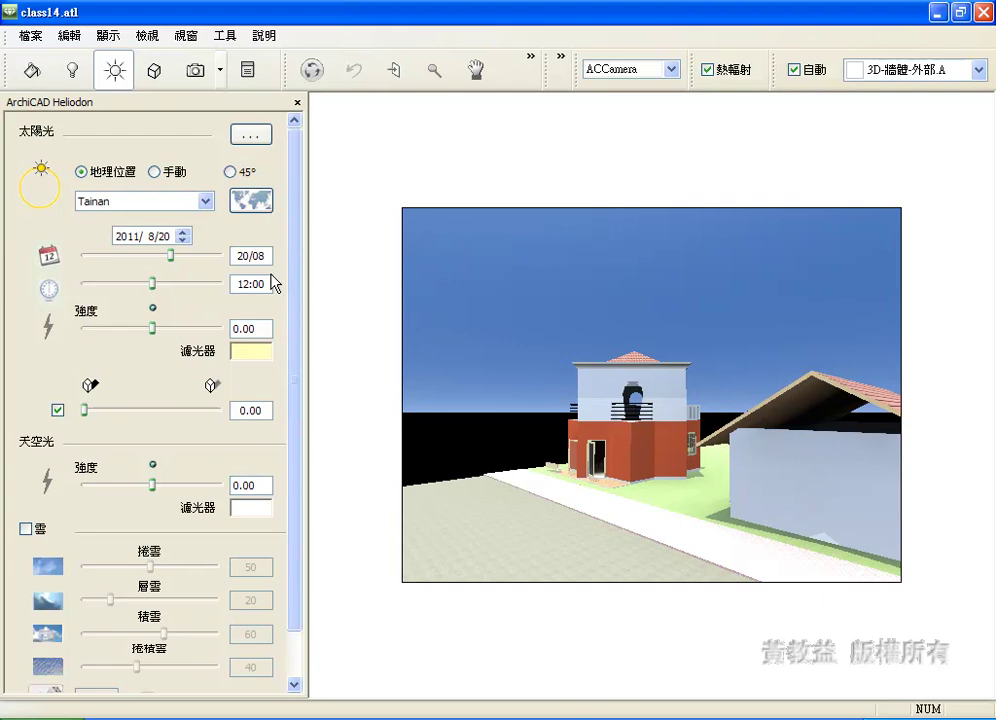
Set the sunlight's date to 20/11 and its time of day to 14:43
click(152, 240)
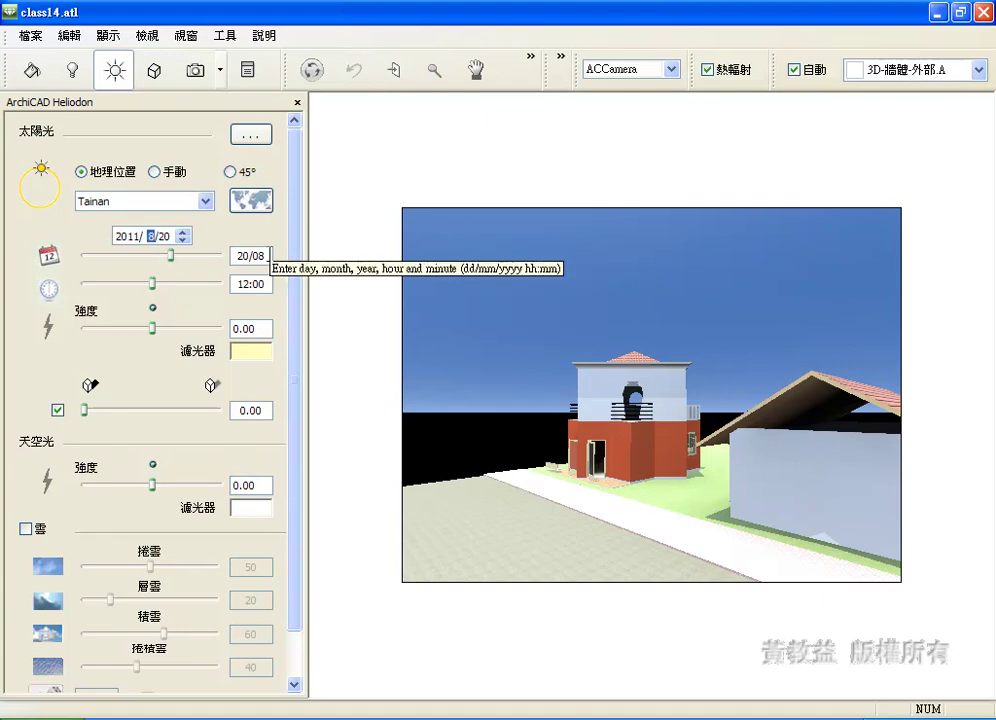
click(262, 256)
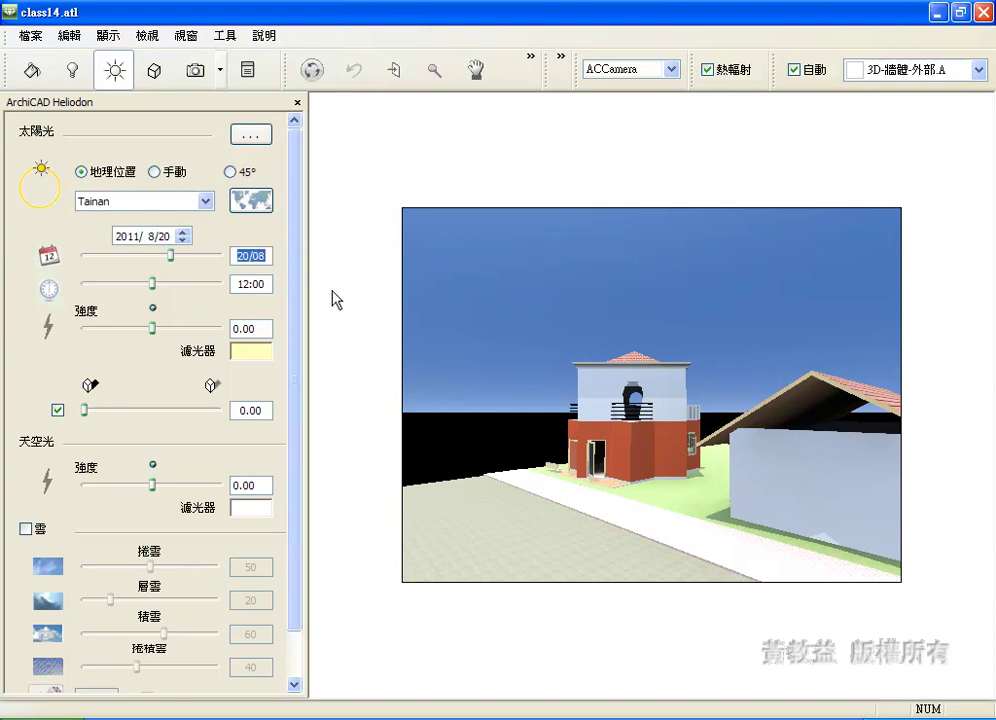
click(270, 257)
key(BackSpace)
key(BackSpace)
text(11)
click(266, 284)
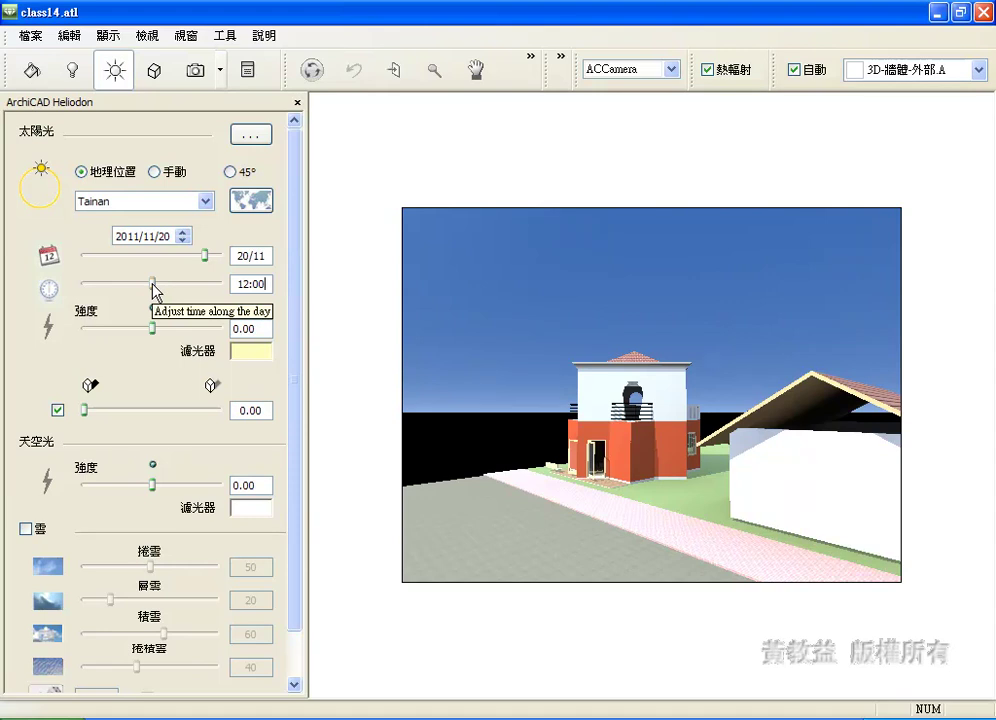
mouse_move(153, 286)
mouse_down()
mouse_move(124, 286)
mouse_move(180, 284)
mouse_move(167, 284)
mouse_up()
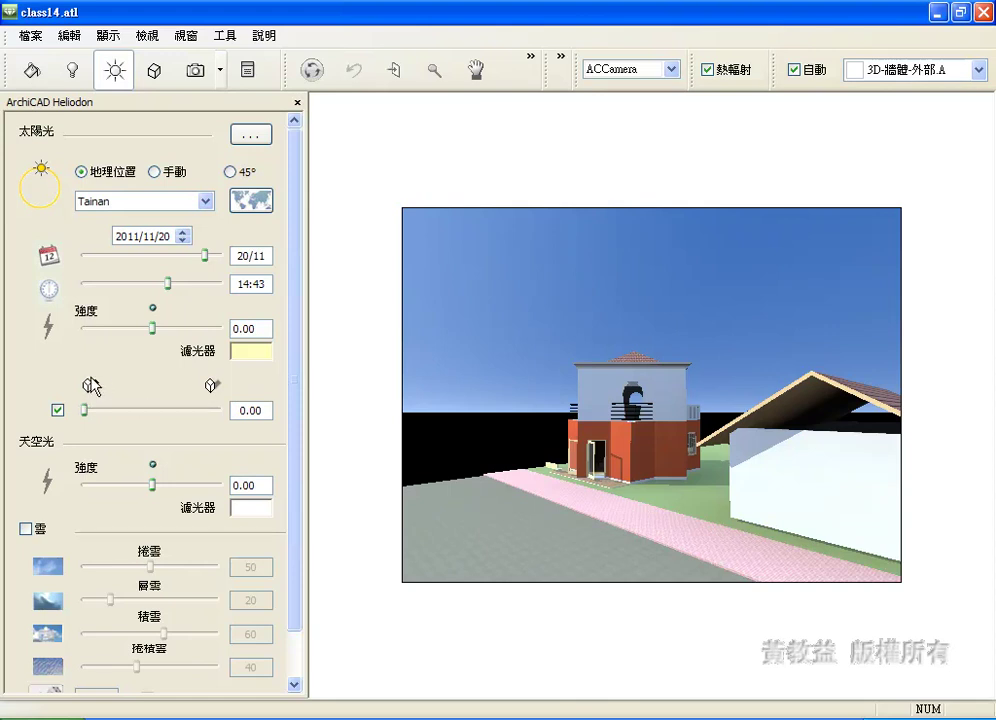
Try sun shadow softness values of 52 and 100, and settle on 57
drag(83, 410, 156, 411)
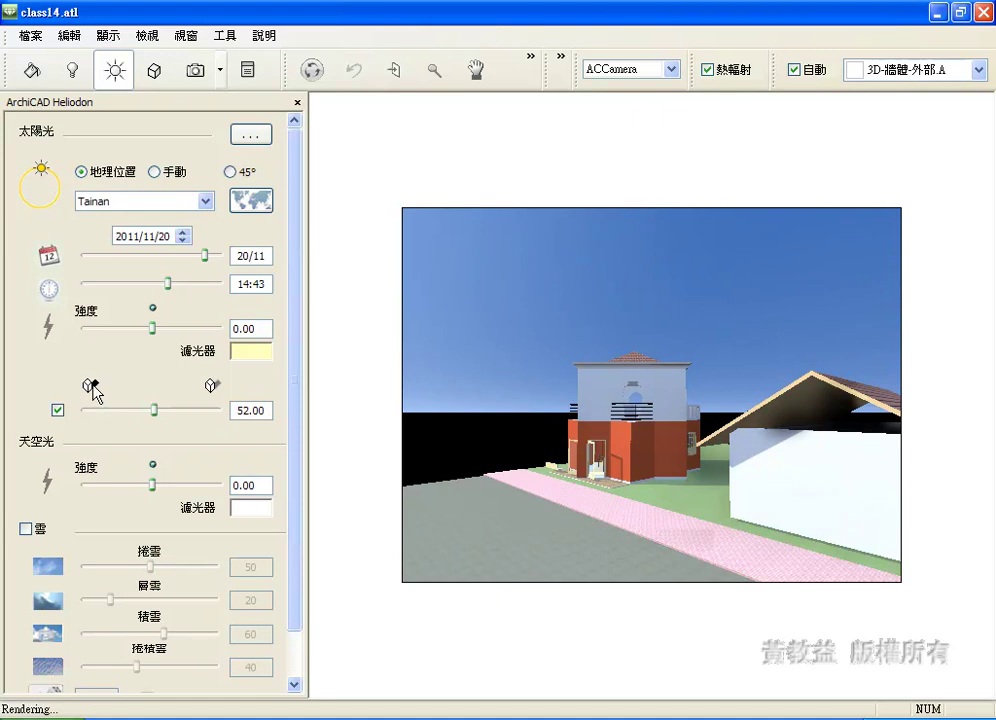
drag(154, 410, 222, 410)
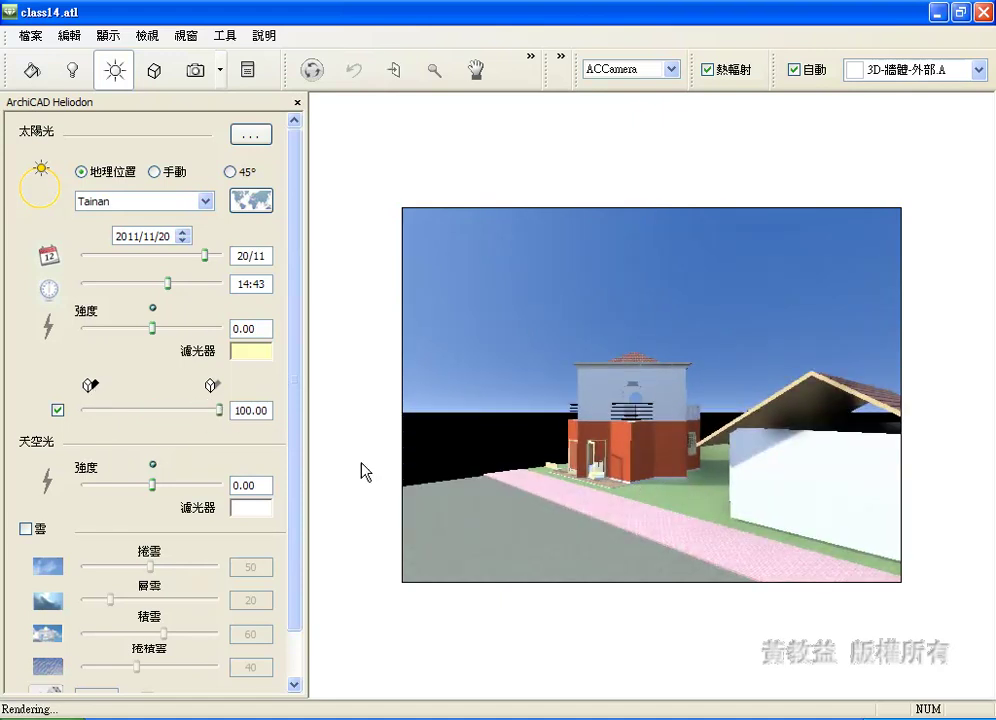
drag(221, 413, 160, 412)
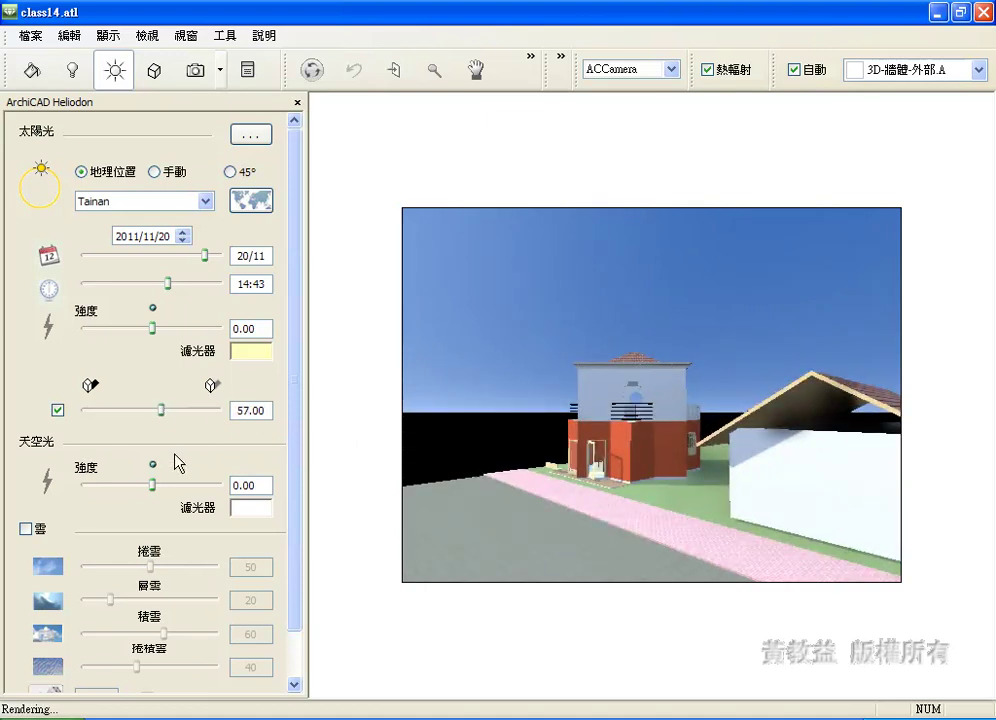
Enable clouds in the sky and set 捲雲 to 60, 層雲 to 18, 積雲 to 13 and 捲積雲 to 8
click(26, 528)
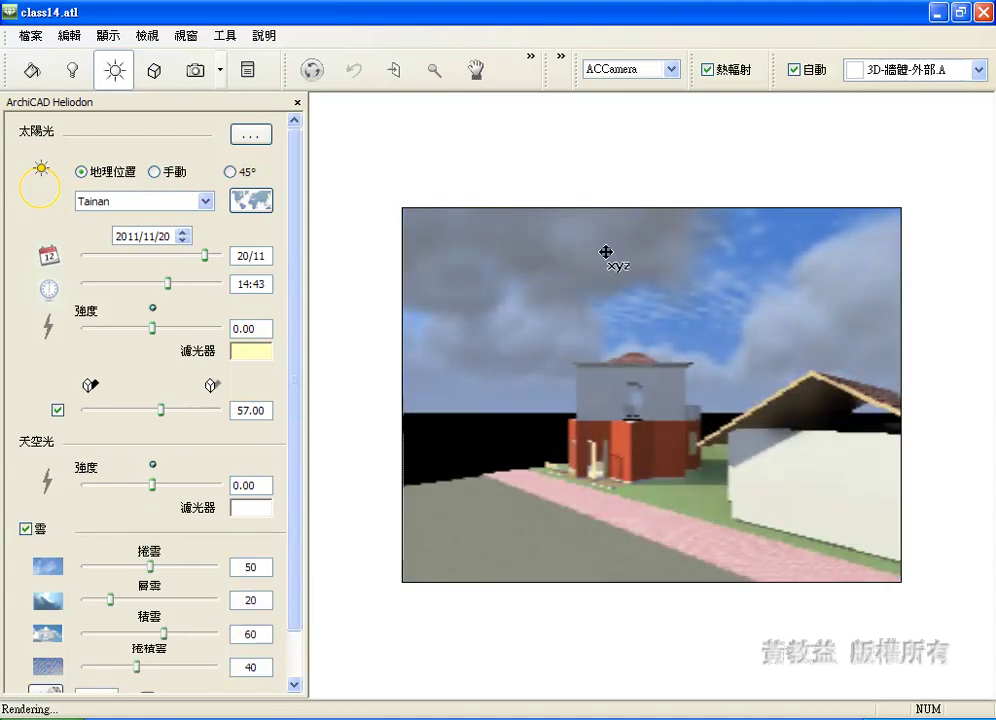
scroll(295, 540, down, 2)
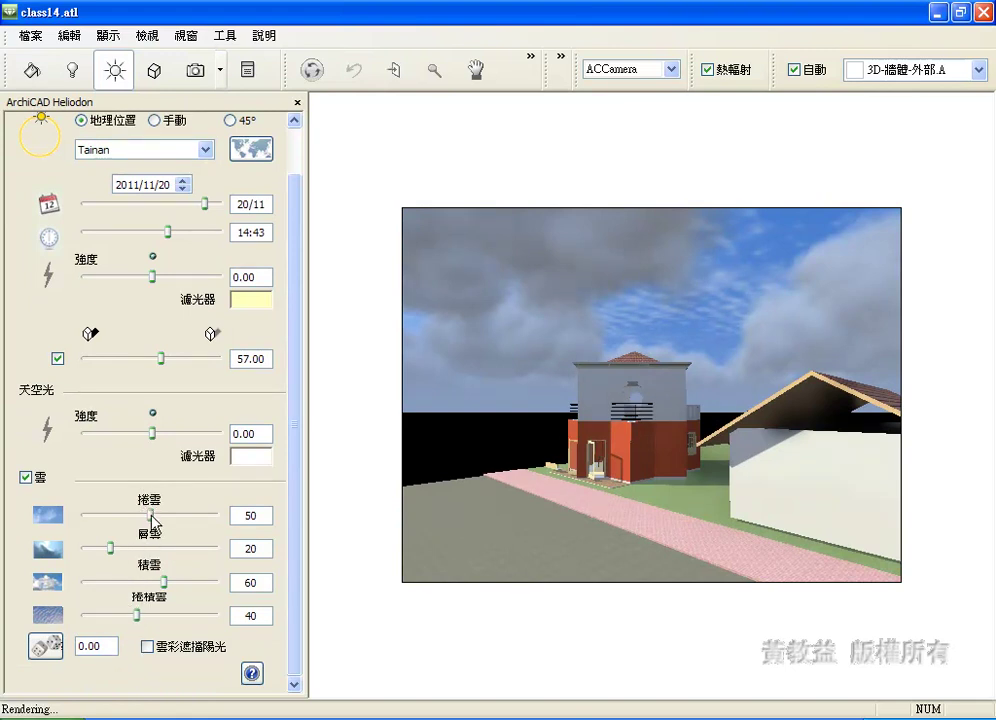
drag(166, 516, 178, 520)
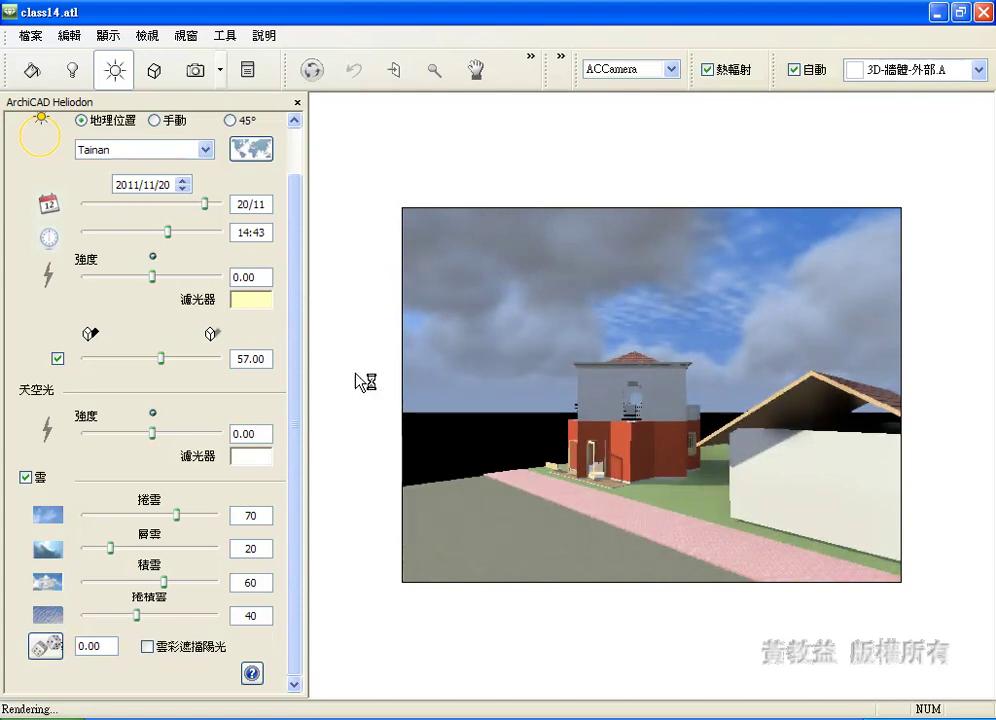
drag(137, 615, 95, 616)
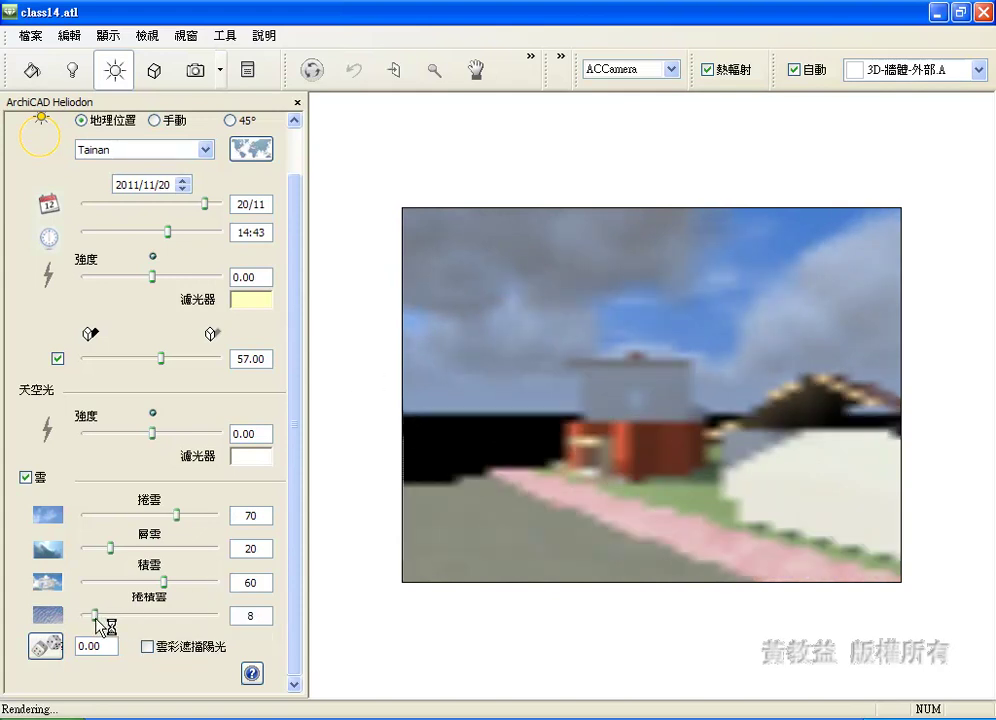
drag(163, 583, 108, 549)
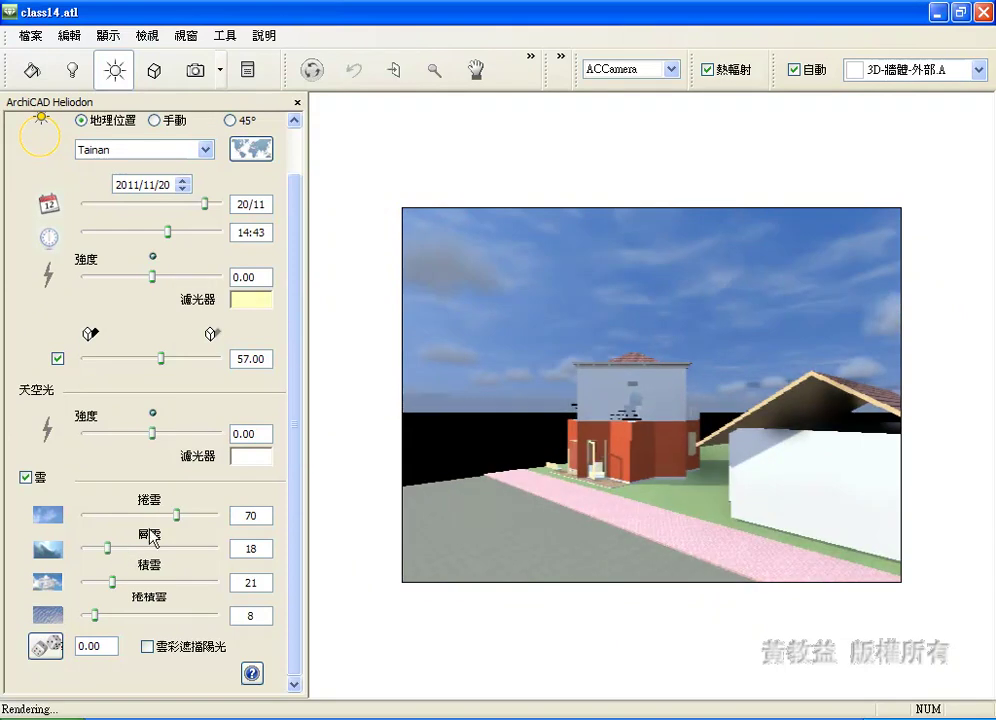
drag(199, 515, 164, 516)
drag(112, 582, 102, 585)
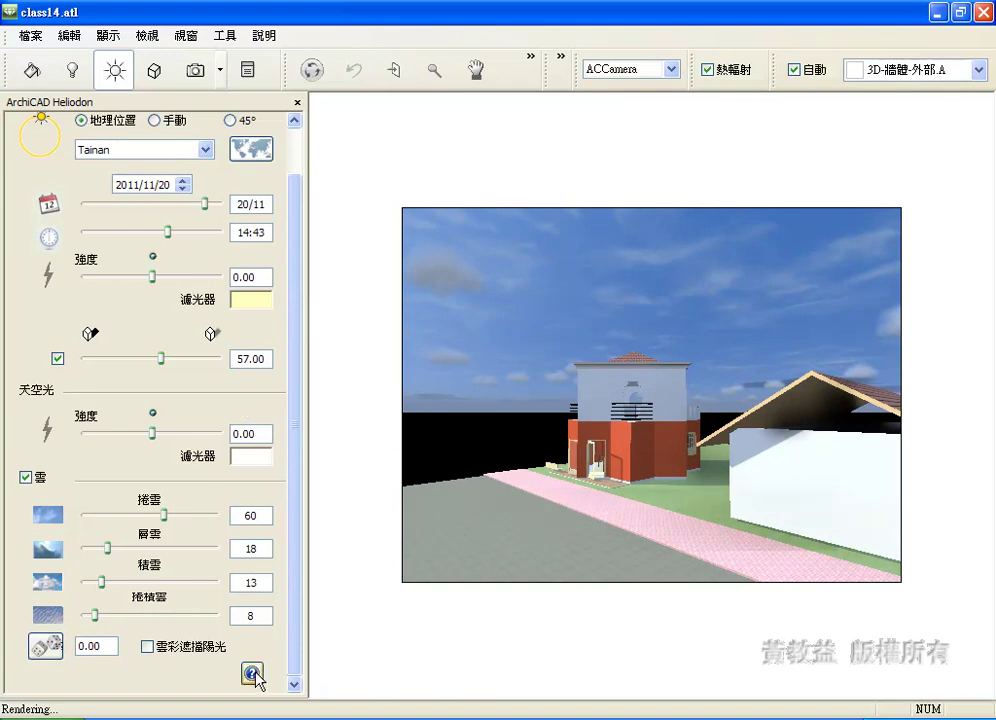
Randomize the cloud pattern a few times, try pattern number 23, and set the number to 17
click(50, 648)
click(50, 648)
click(50, 648)
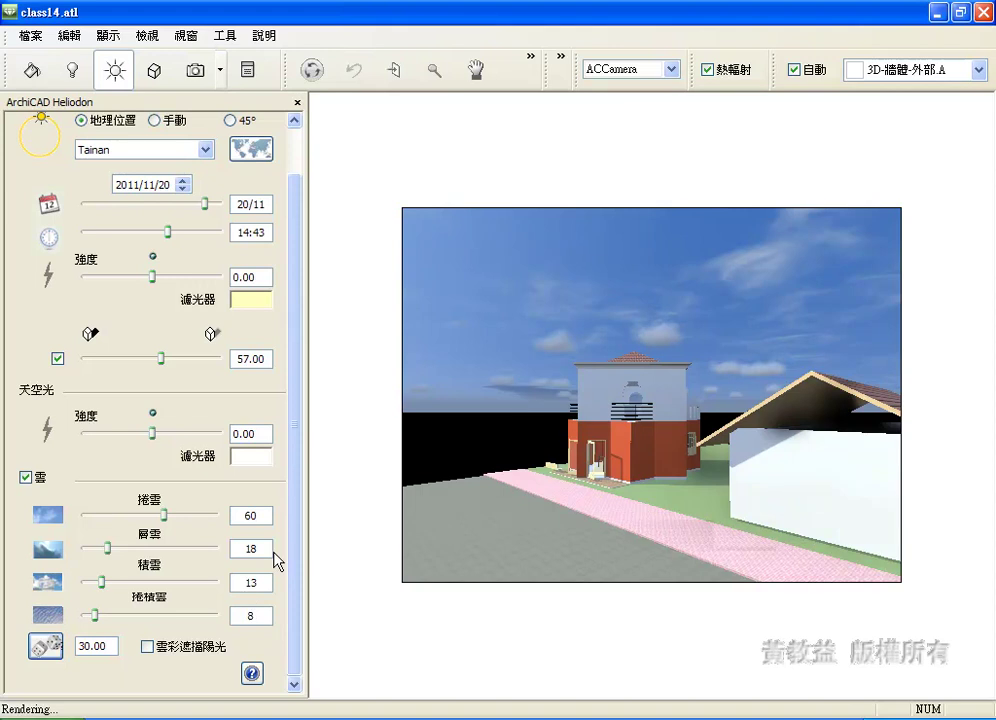
double_click(95, 646)
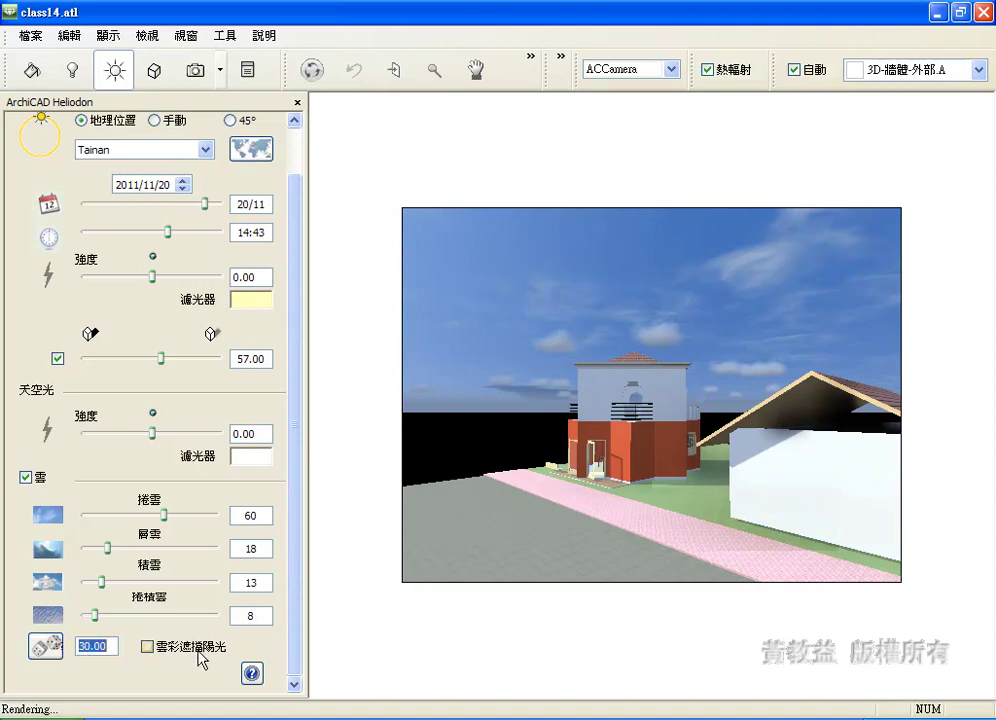
text(23)
key(Return)
double_click(95, 646)
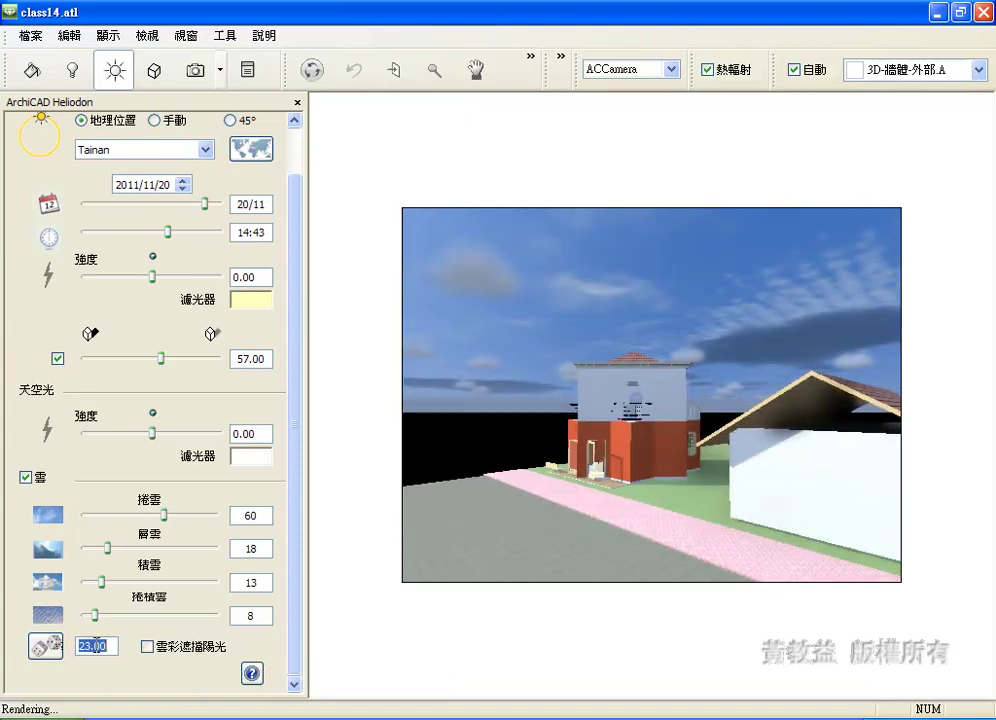
text(17)
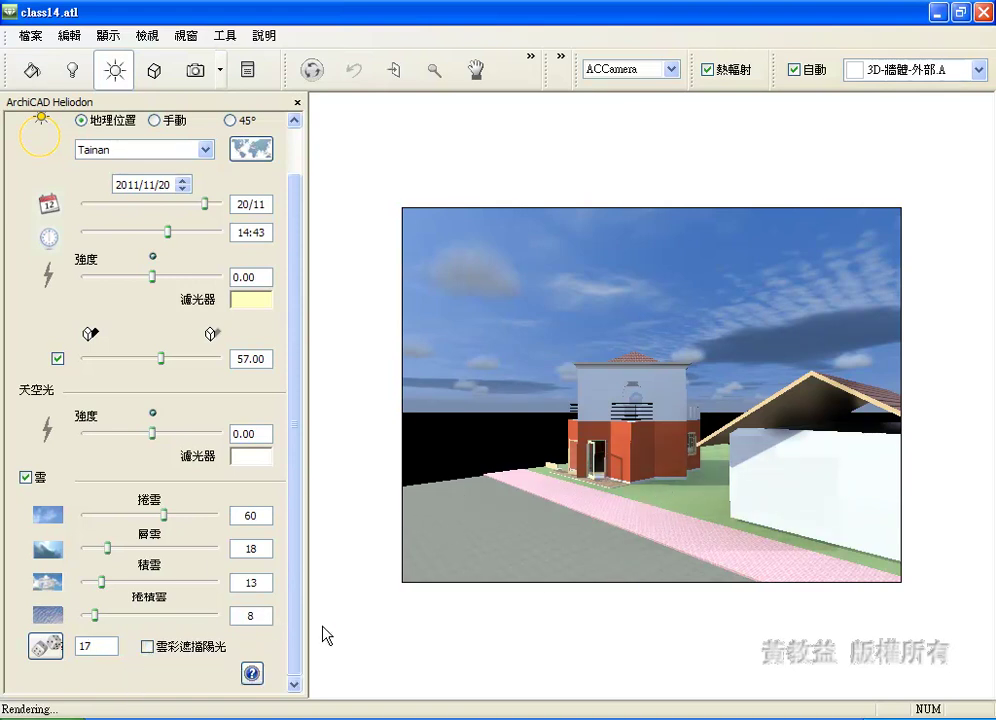
click(147, 650)
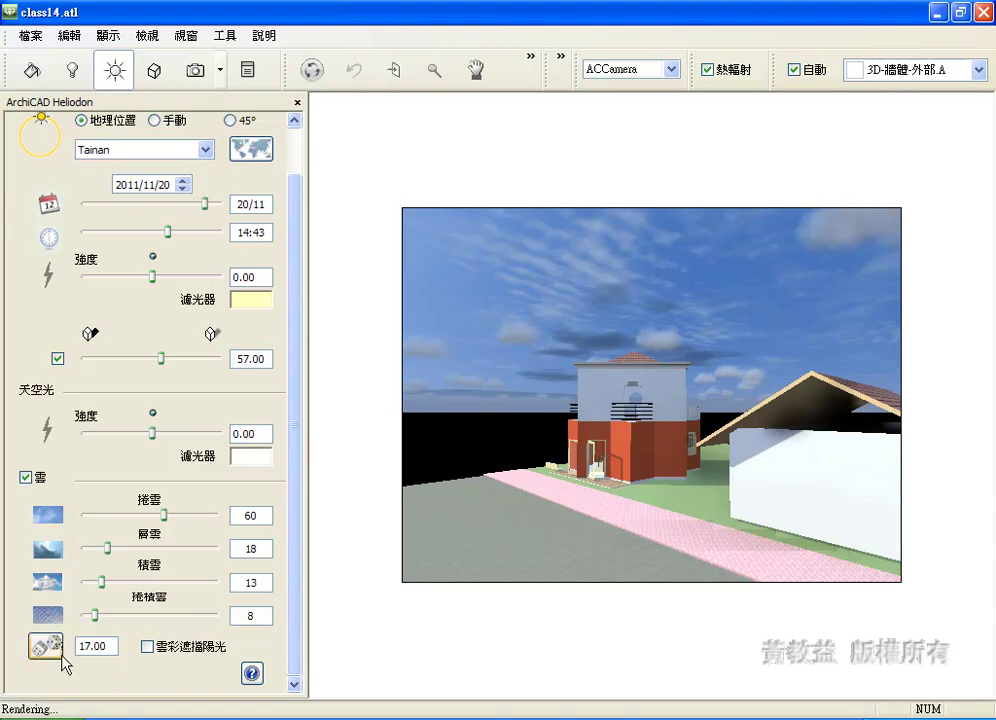
Review the Advanced Heliodon options and the geographic city settings, closing each window again
drag(291, 216, 293, 160)
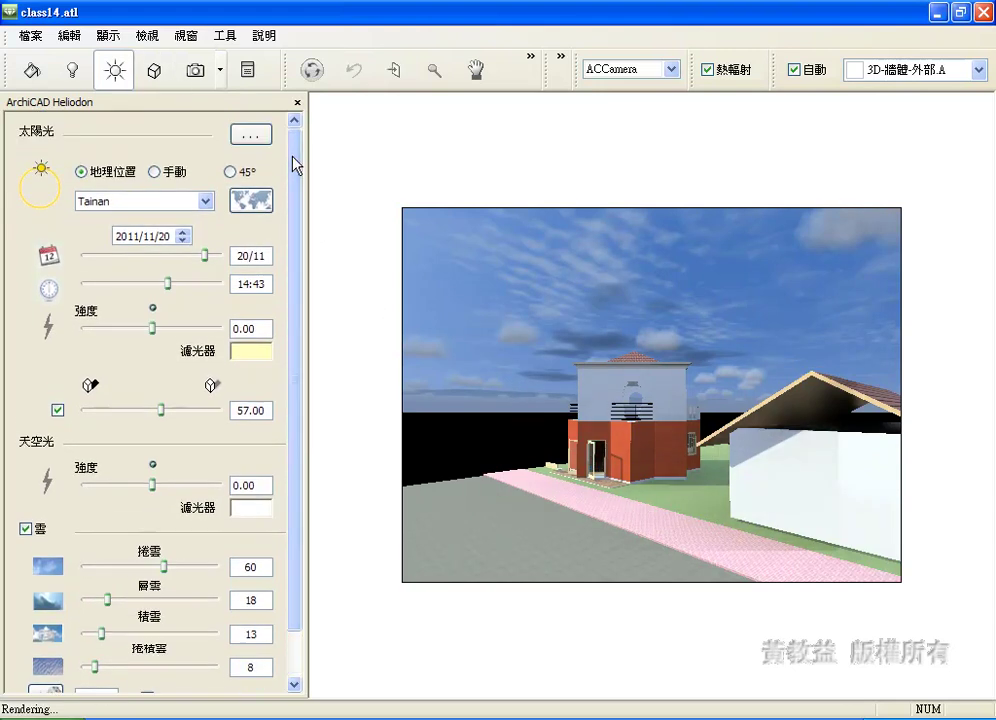
click(254, 134)
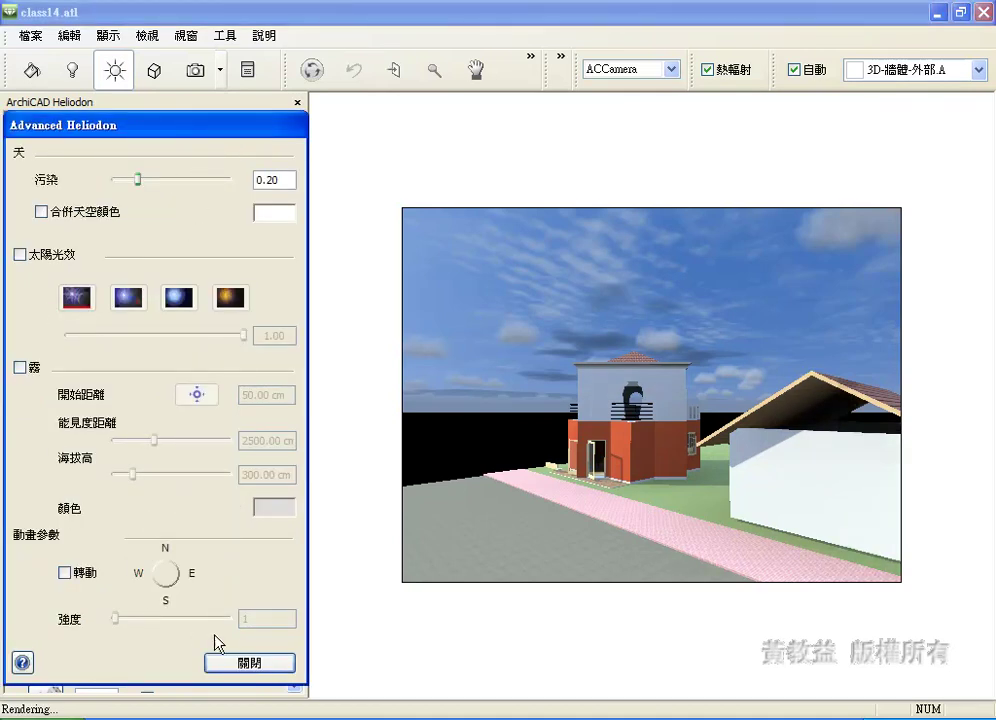
click(250, 662)
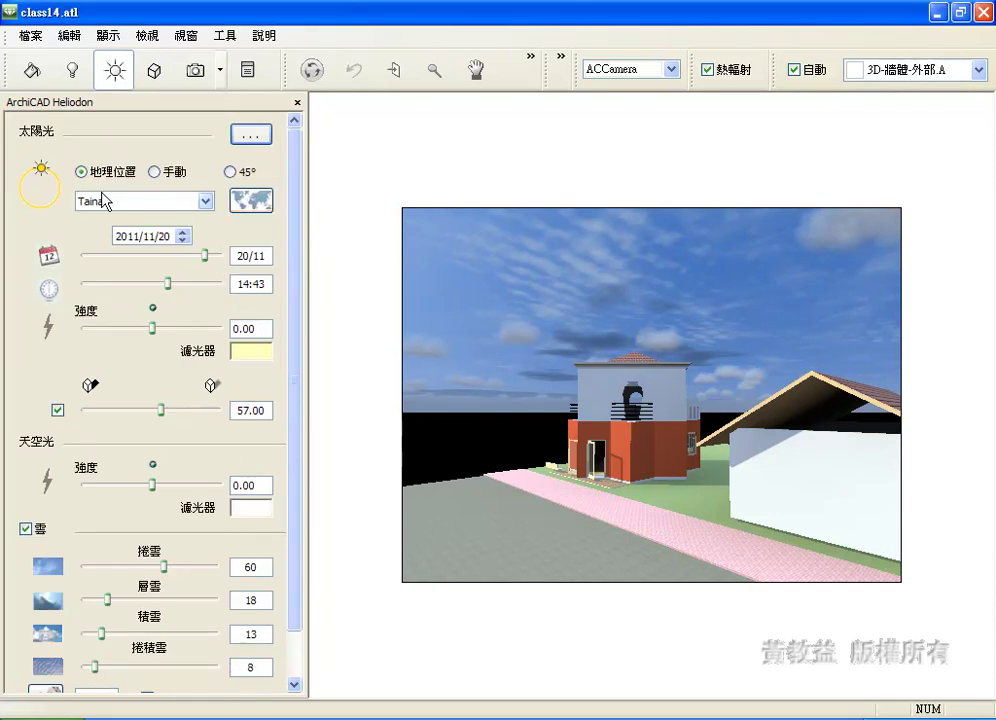
click(243, 203)
click(621, 556)
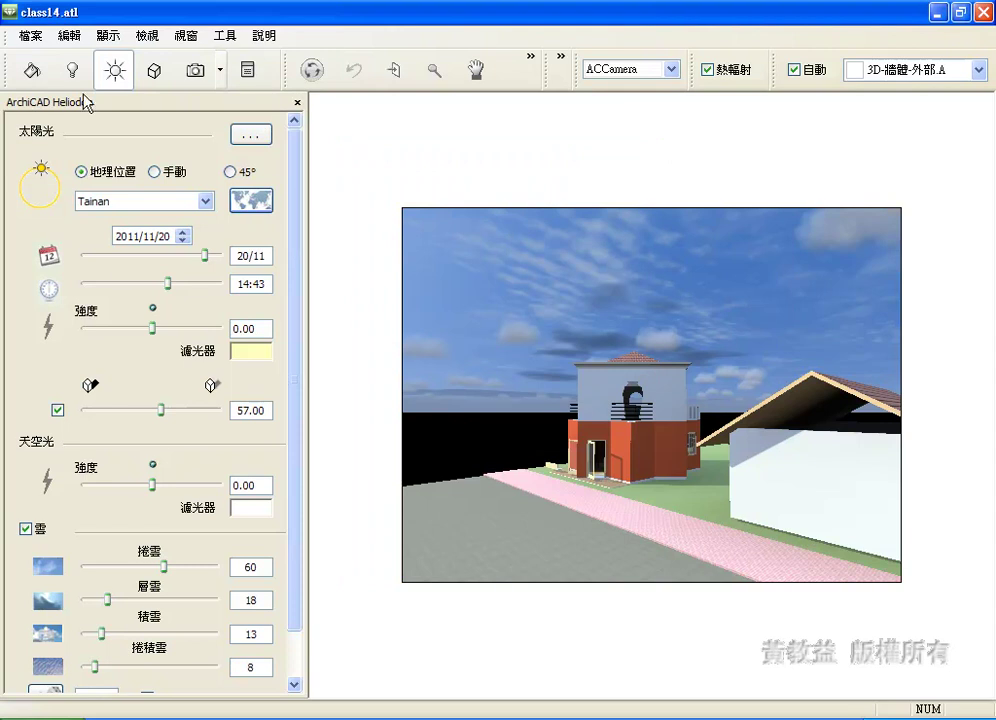
Make room for the hidden 2D View command and open the 2D view of the model
click(561, 68)
click(527, 70)
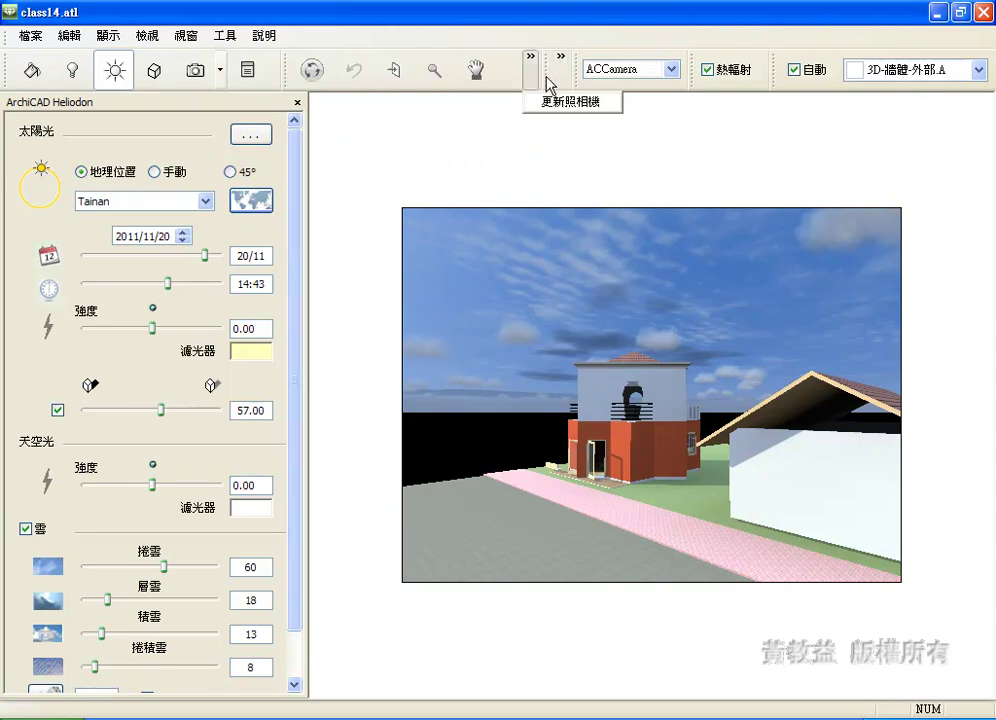
click(543, 75)
drag(530, 74, 471, 74)
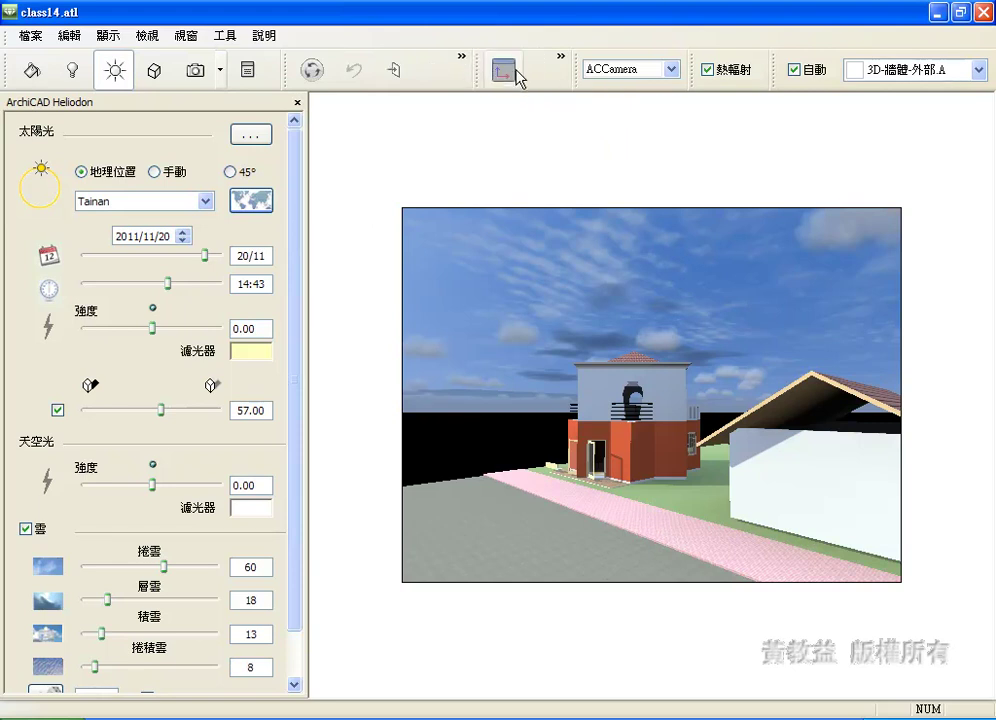
click(506, 70)
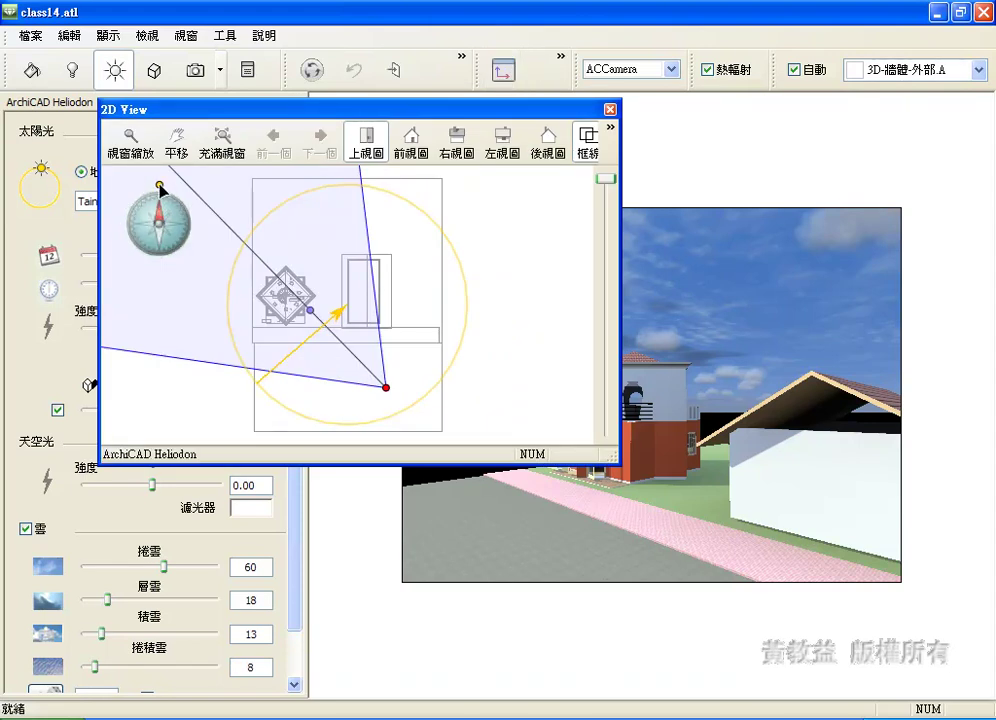
Rotate the compass north to the east as a trial, set it slightly west of straight up, and close the 2D view
mouse_move(160, 185)
mouse_down()
mouse_move(110, 199)
mouse_move(147, 179)
mouse_move(101, 180)
mouse_move(172, 170)
mouse_move(269, 205)
mouse_move(246, 242)
mouse_move(233, 225)
mouse_up()
drag(390, 109, 266, 139)
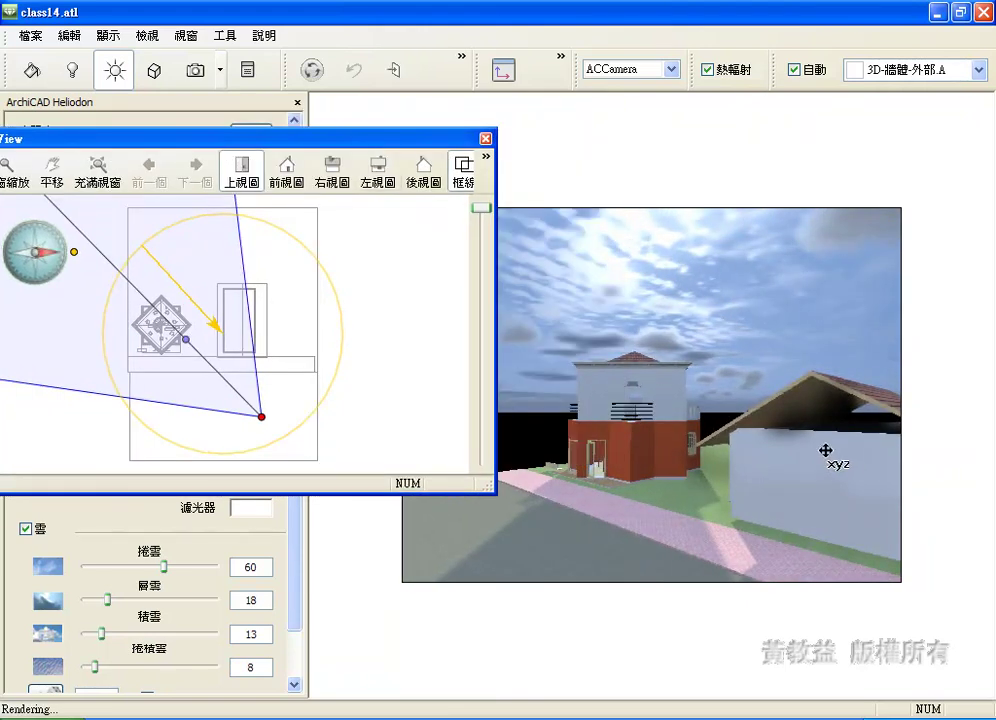
drag(318, 140, 498, 128)
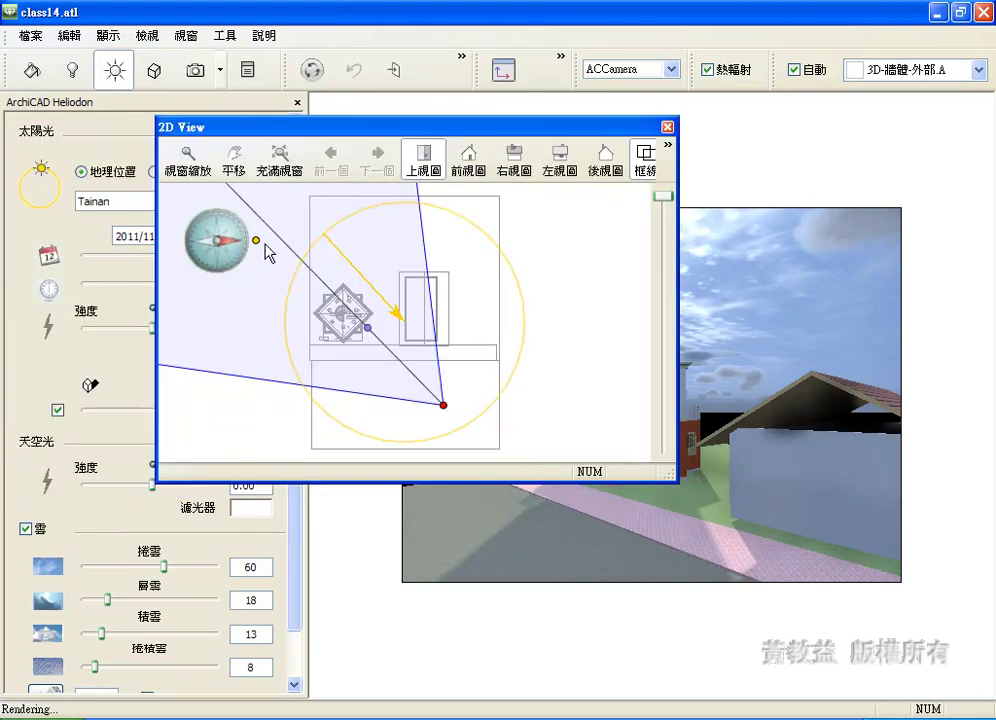
mouse_move(262, 249)
mouse_down()
mouse_move(229, 180)
mouse_move(207, 213)
mouse_up()
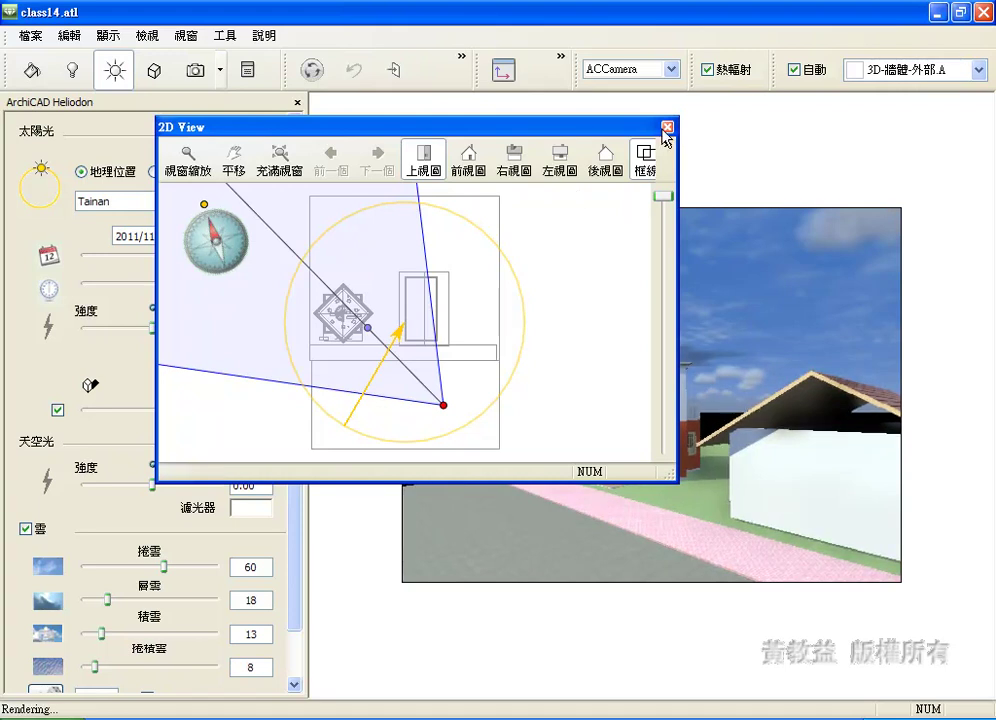
click(667, 127)
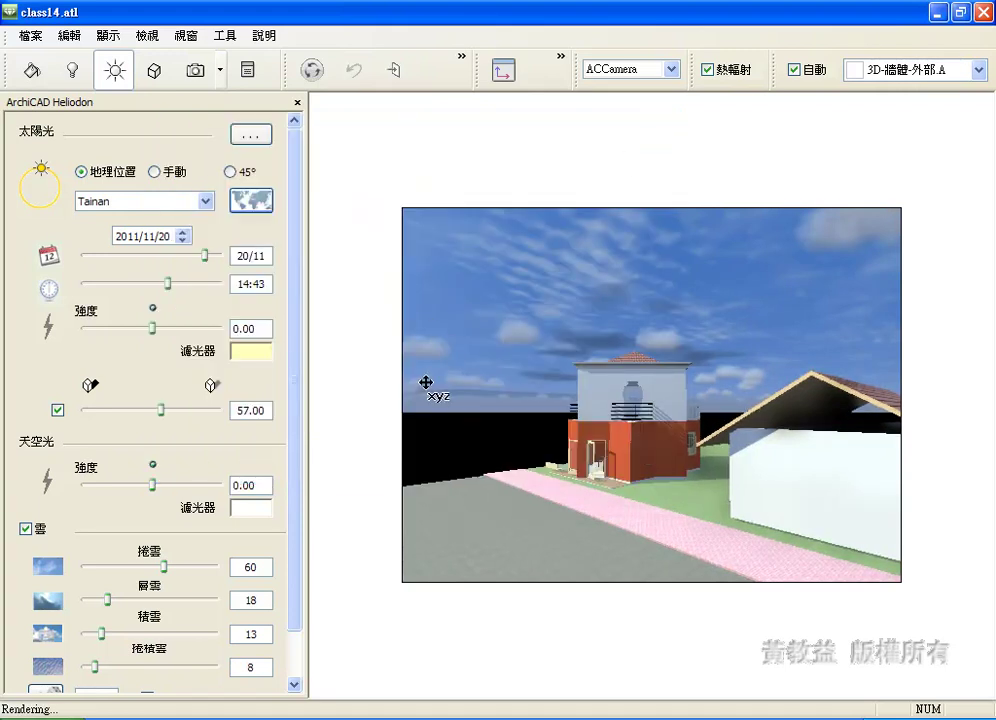